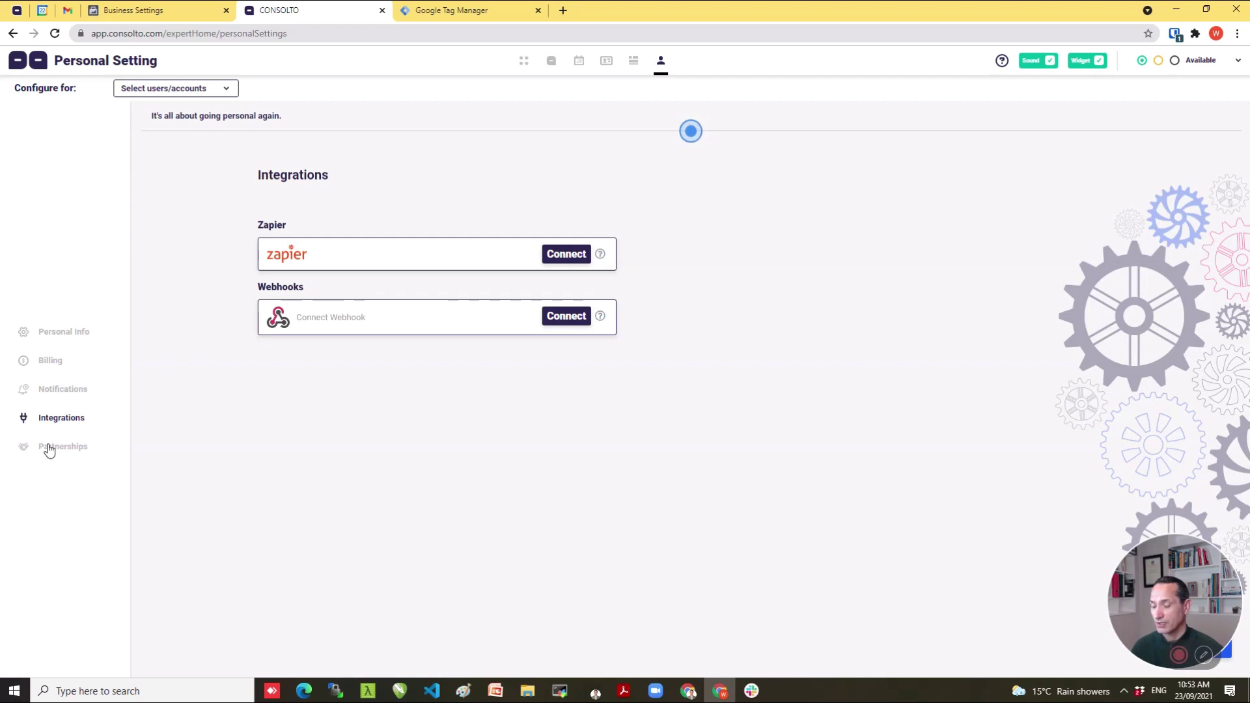
Look through the personal Partnerships page and the Team Center's team information, team members and widget setup.
left_click(49, 448)
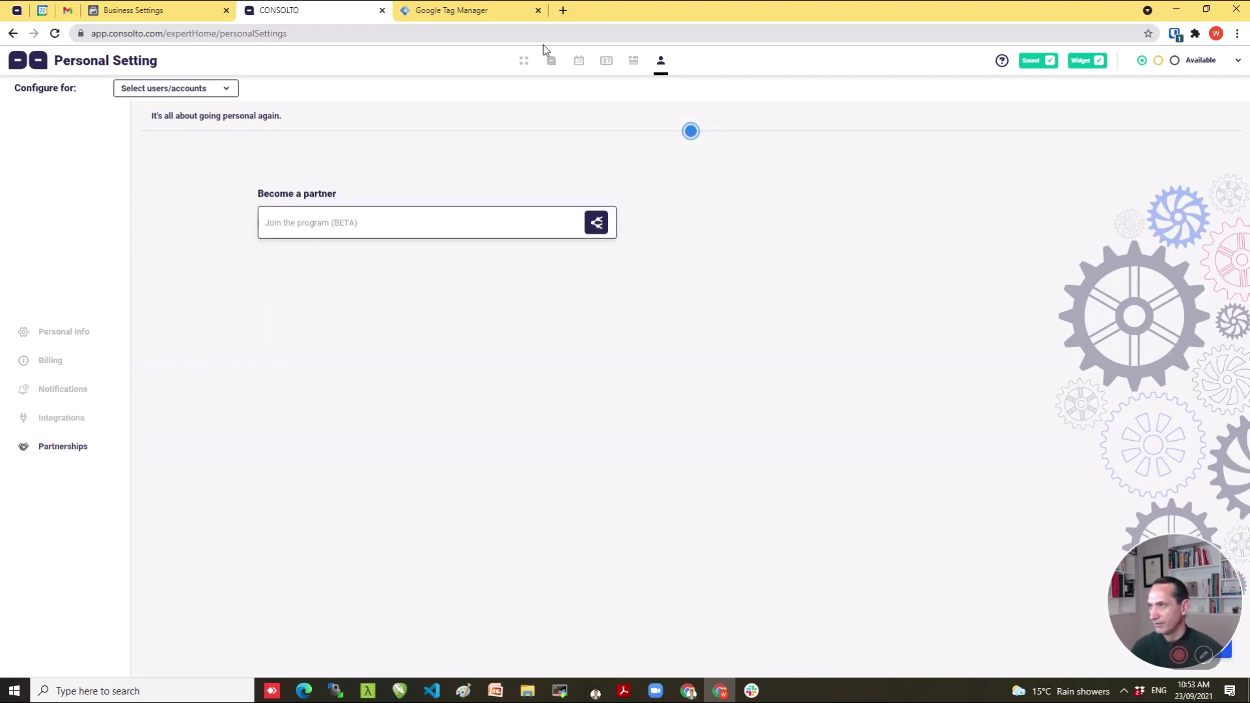
left_click(633, 60)
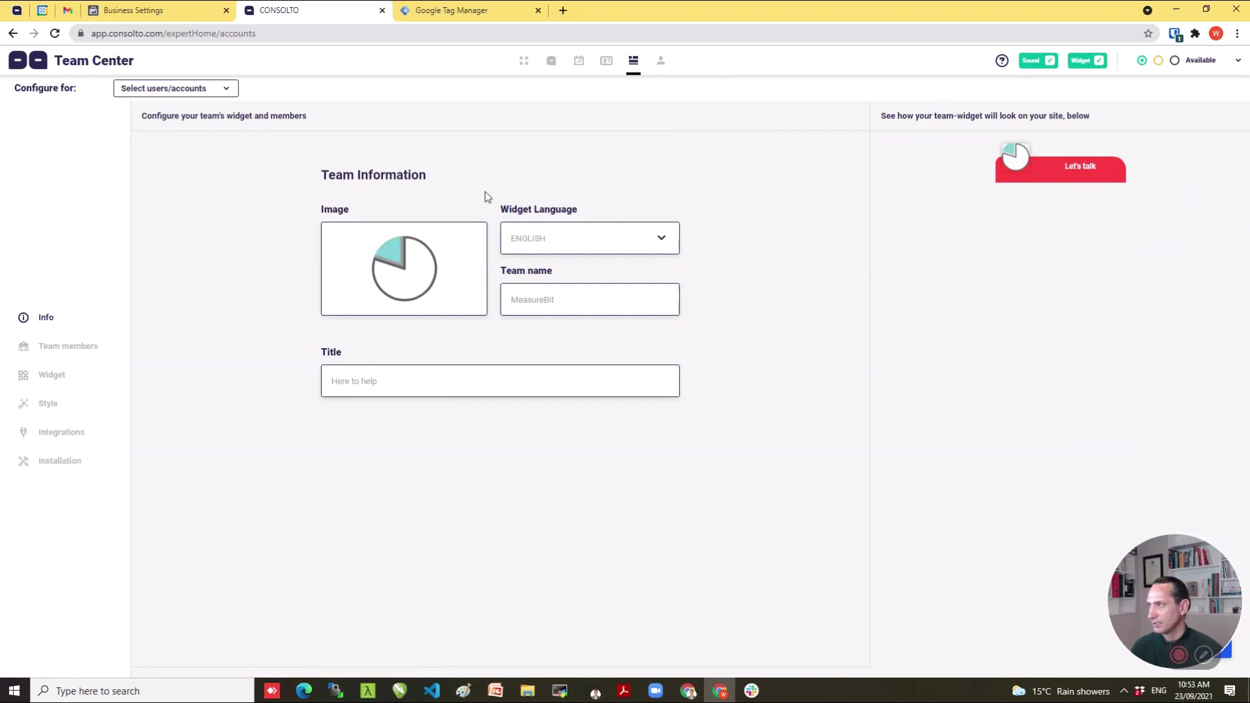
left_click(58, 353)
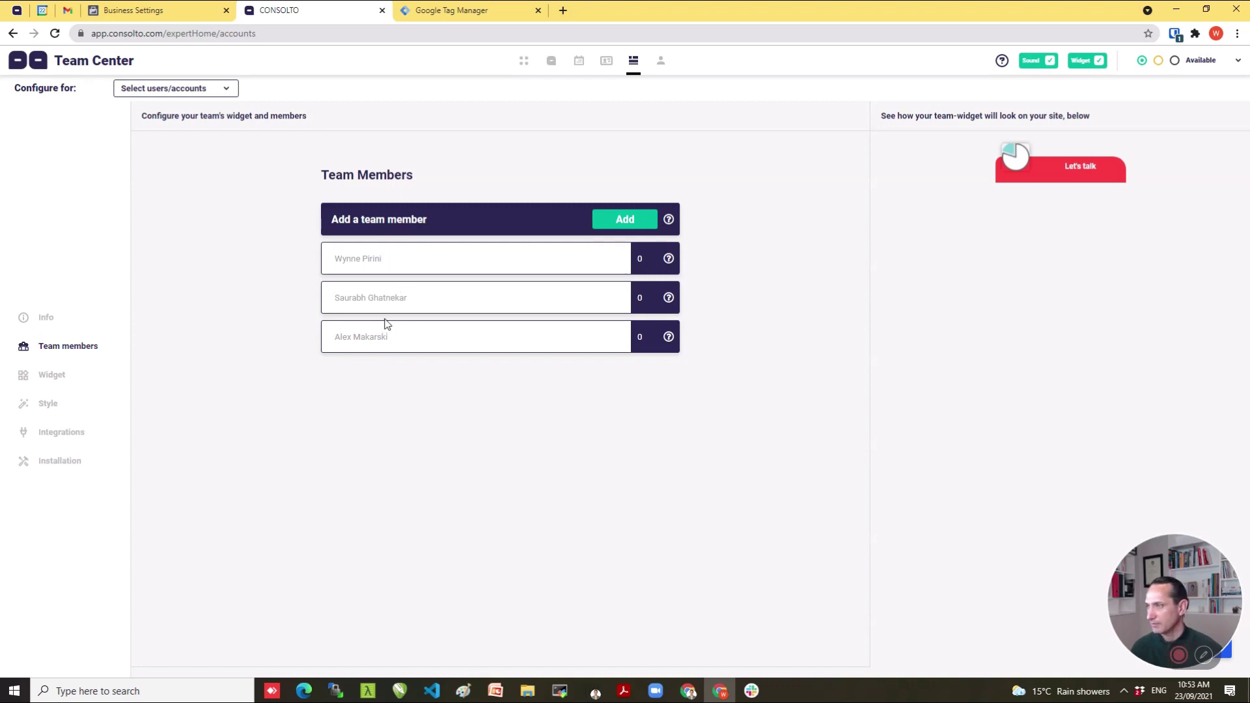
left_click(54, 382)
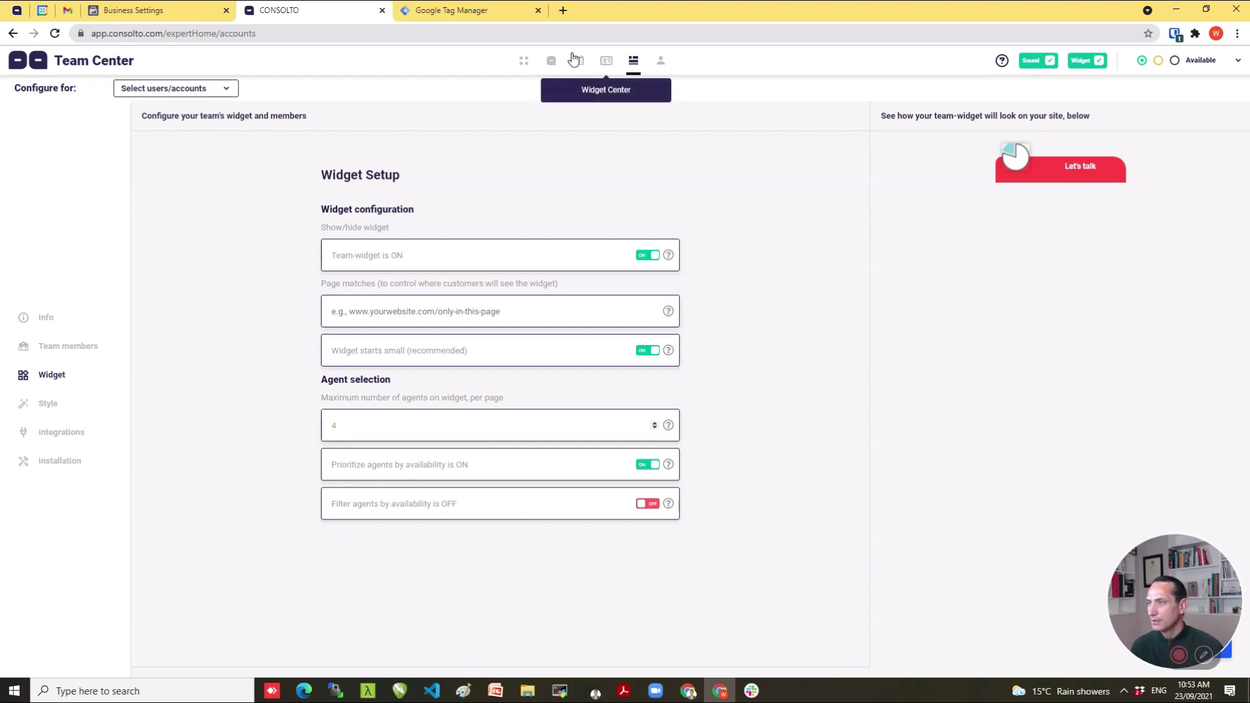
Review the Widget Center's general information and single-widget installation options, and copy the Chat custom button code.
left_click(604, 61)
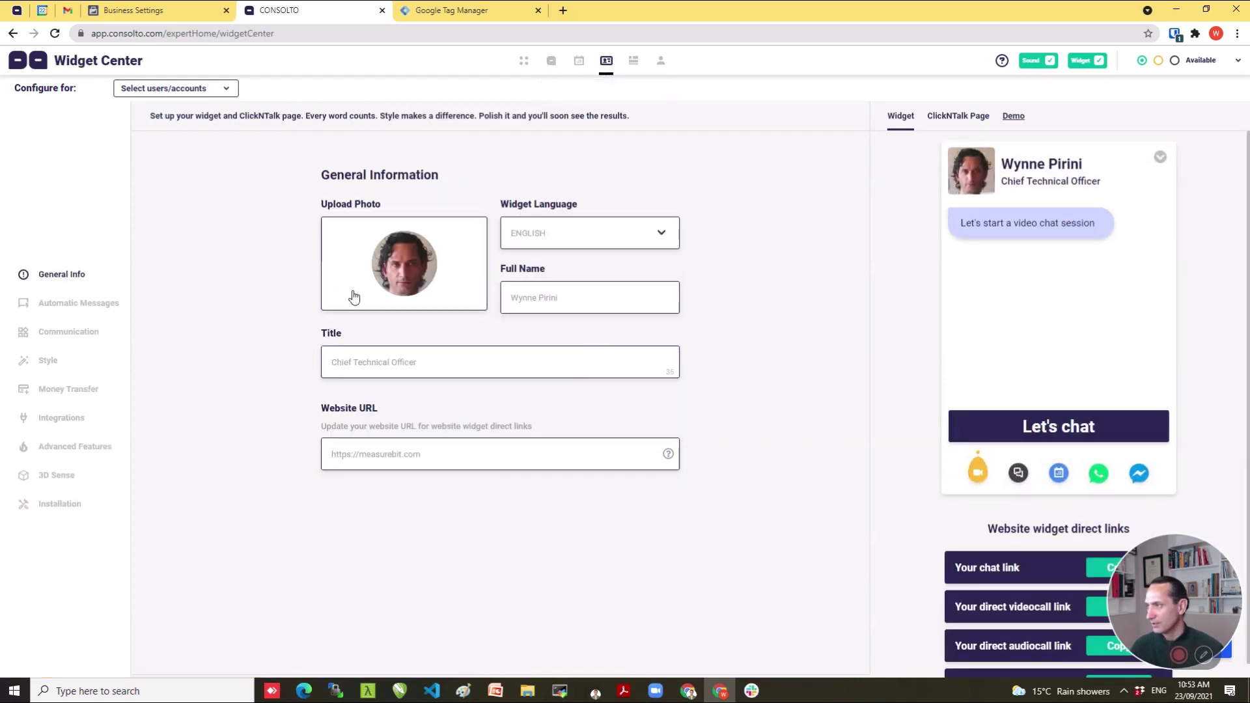
left_click(52, 505)
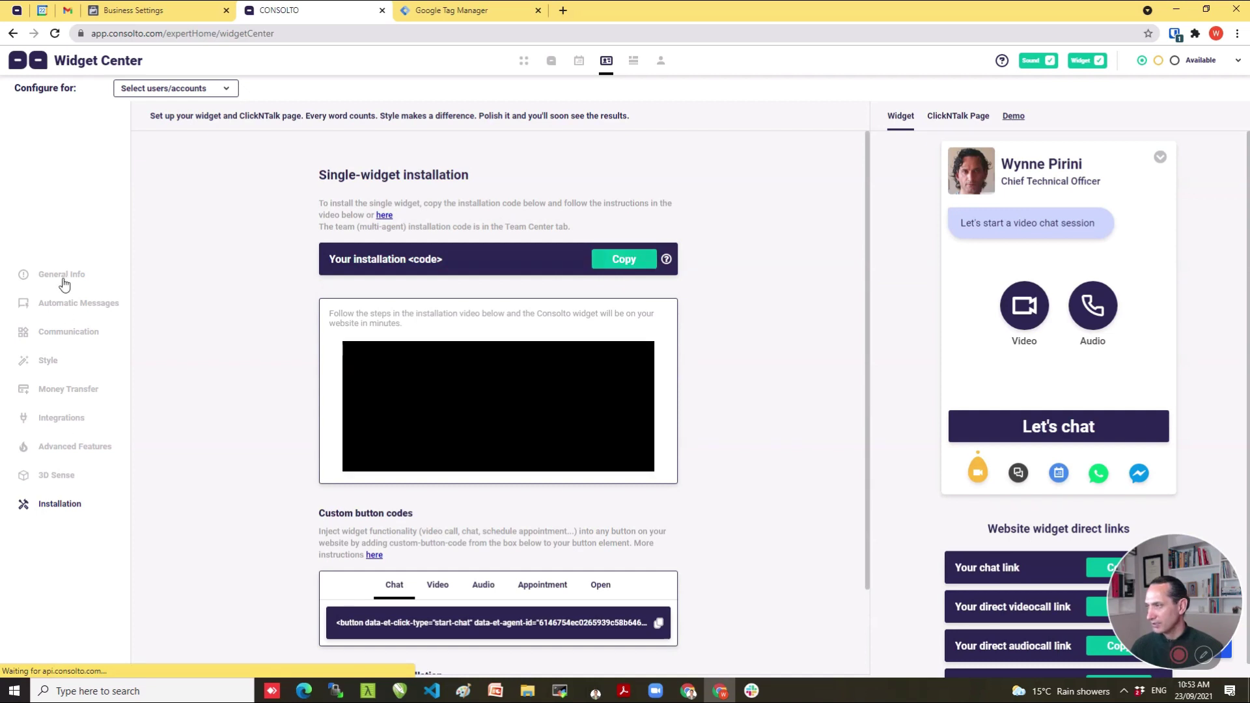
scroll(475, 627, "down", 2)
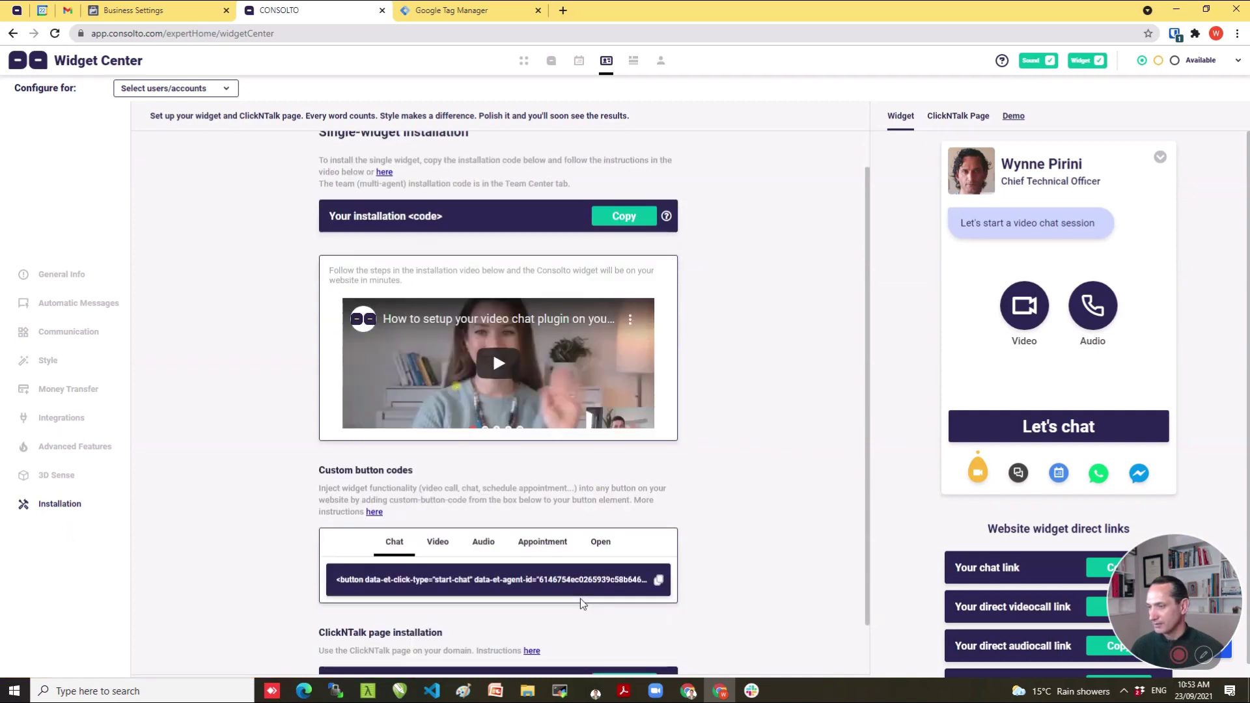
left_click(658, 523)
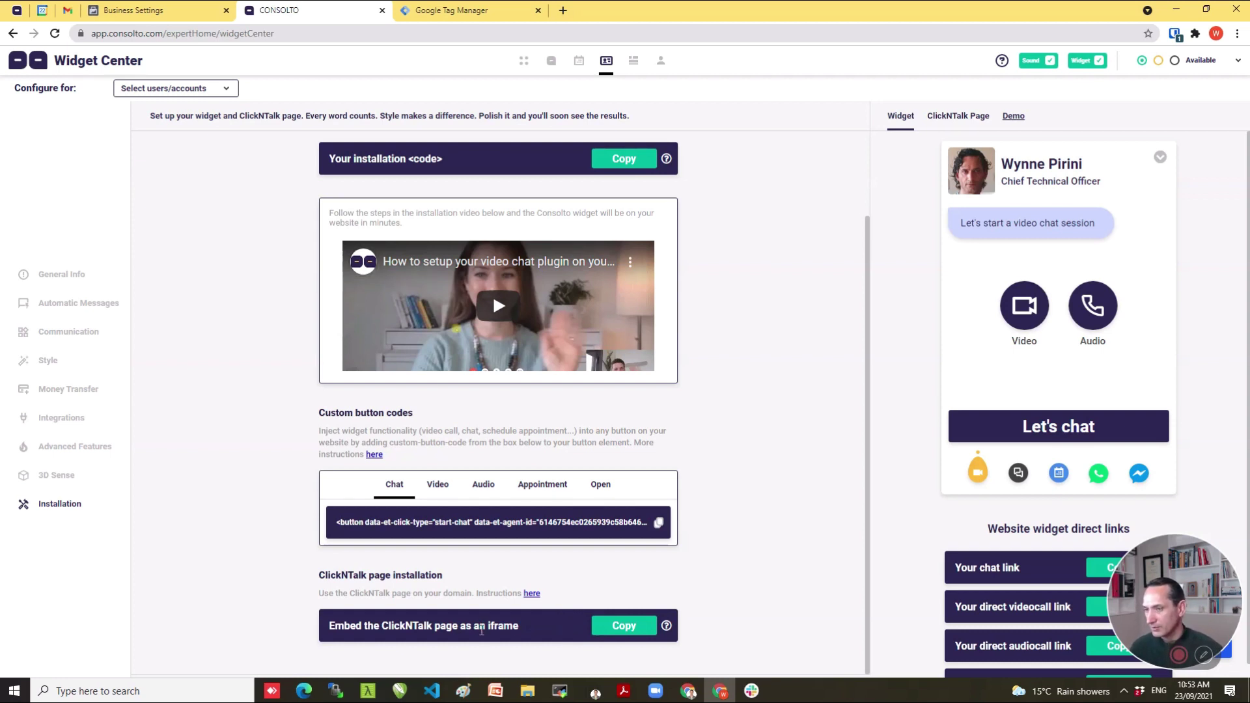
In Google Tag Manager, examine the Consolto custom HTML tag's embed script and its firing trigger for the measurebit.com container.
left_click(459, 7)
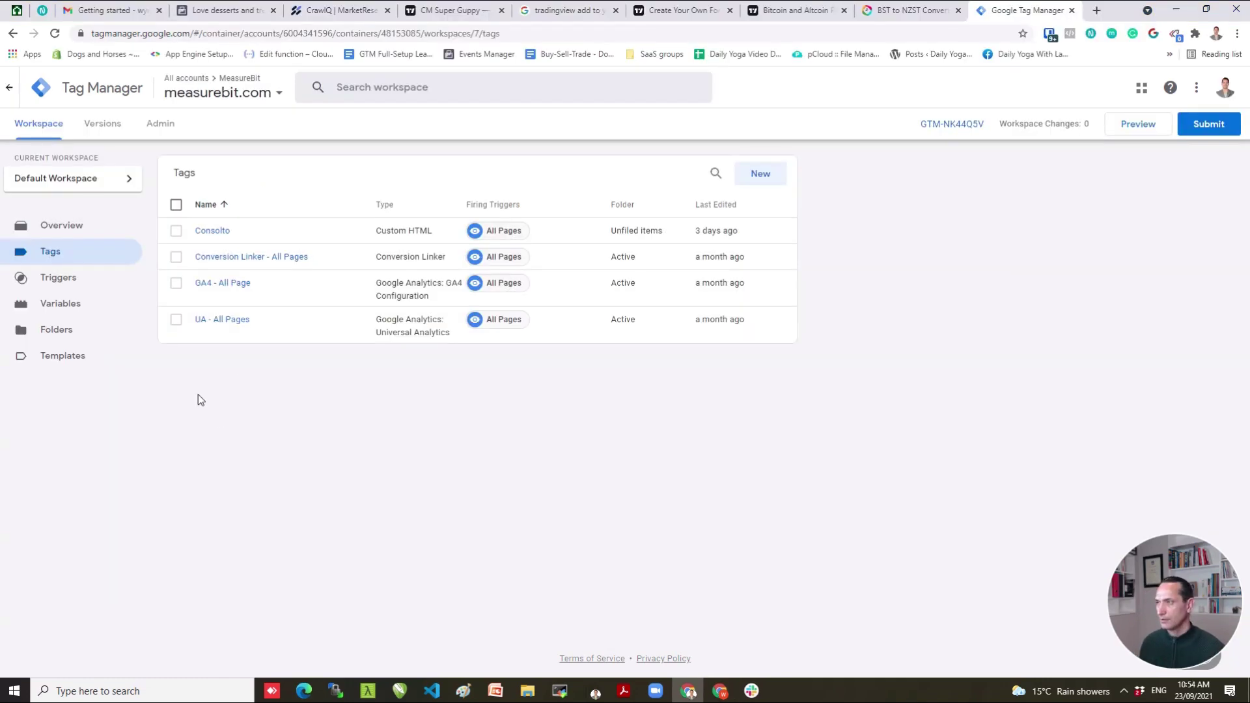
left_click(208, 232)
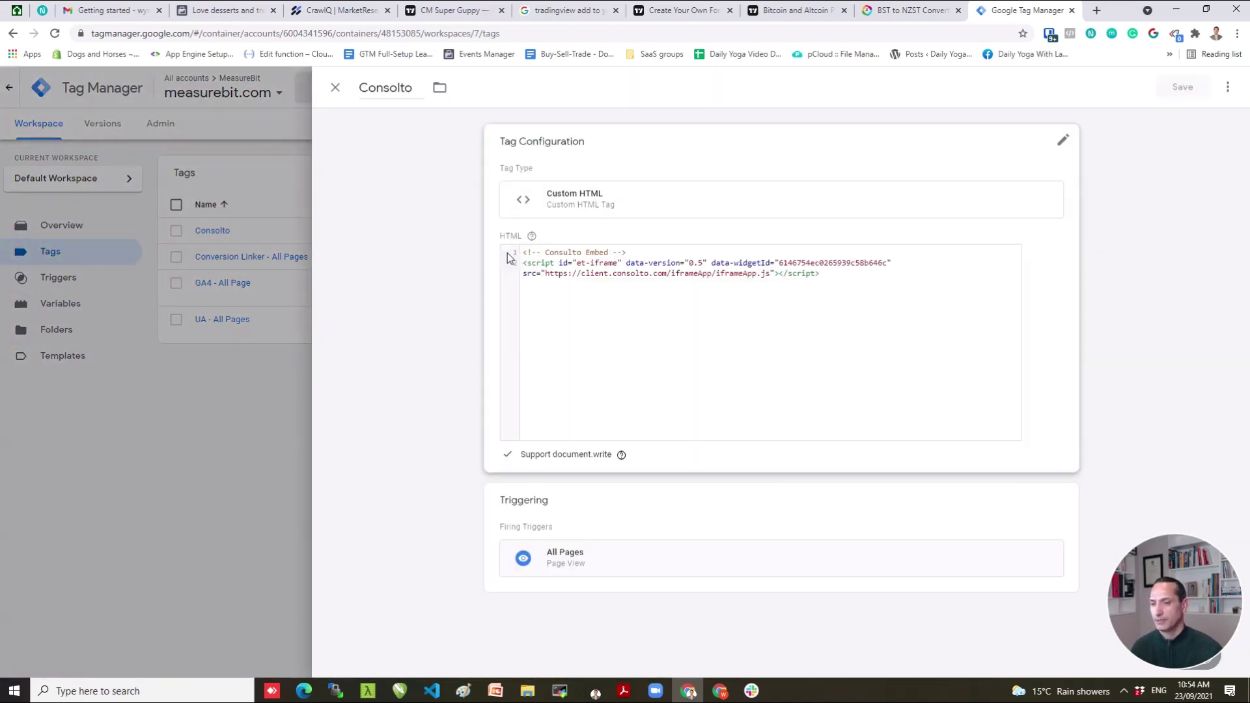
left_click_drag(831, 287, 546, 273)
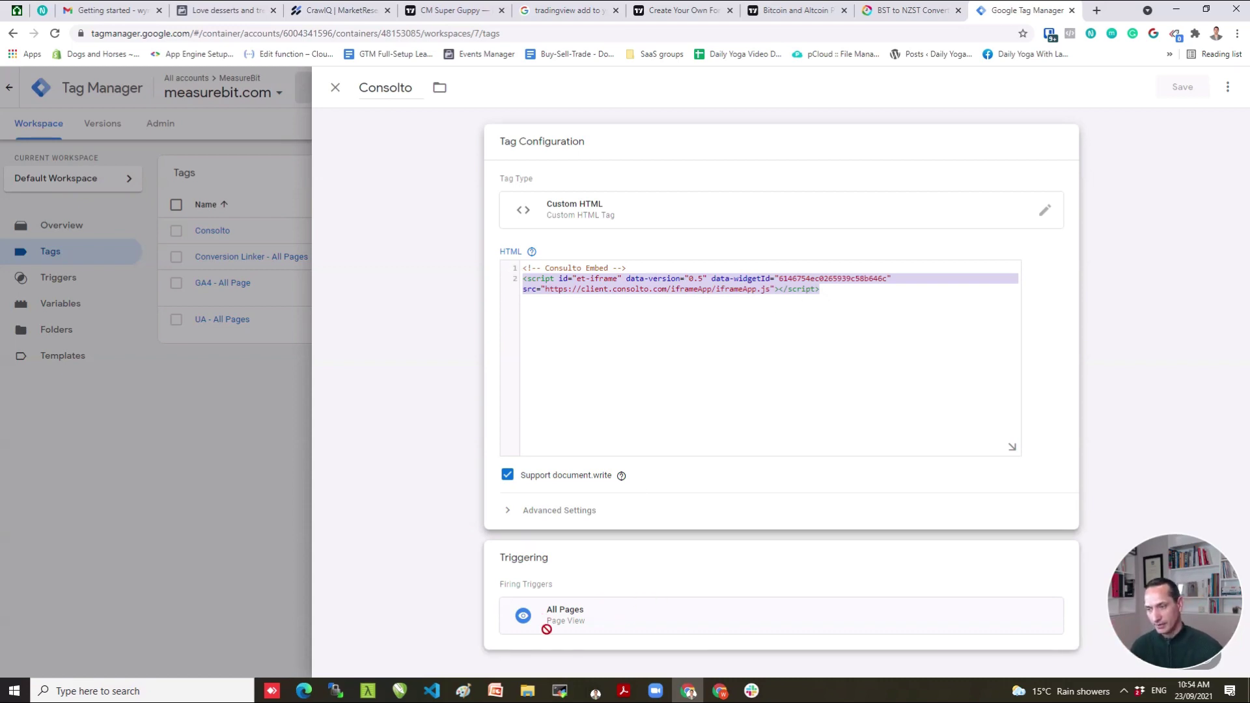
mouse_move(728, 696)
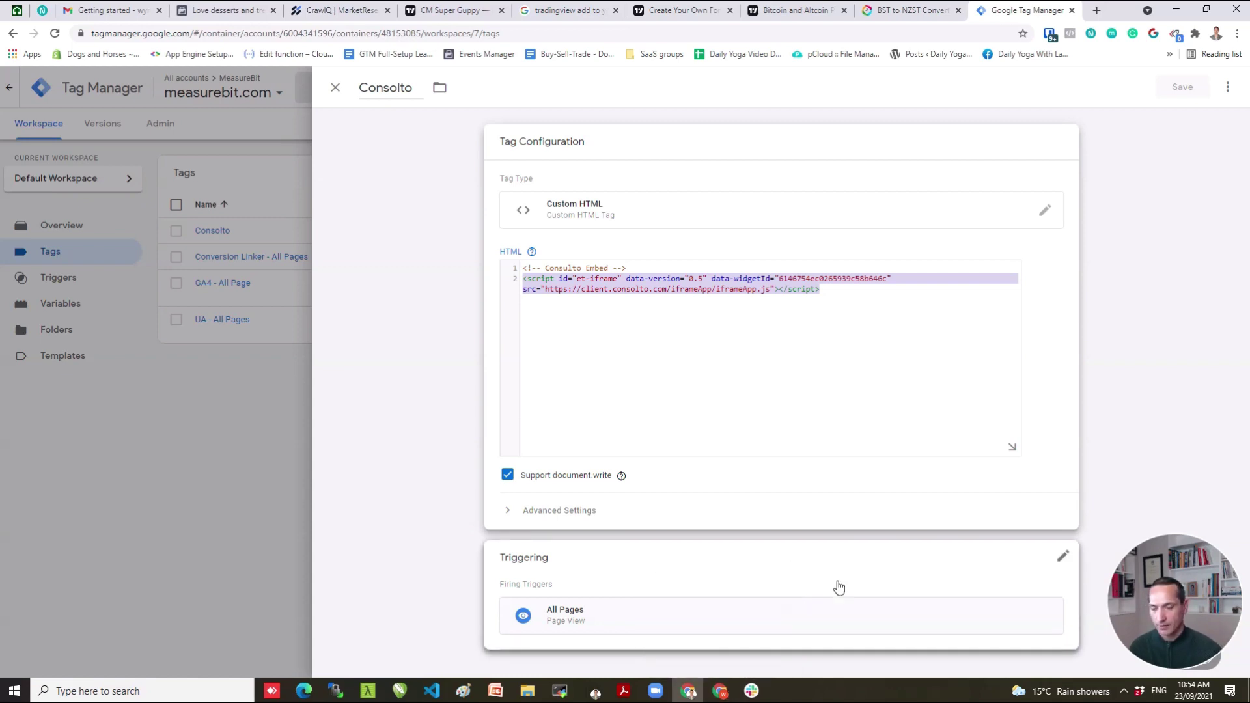
left_click(825, 289)
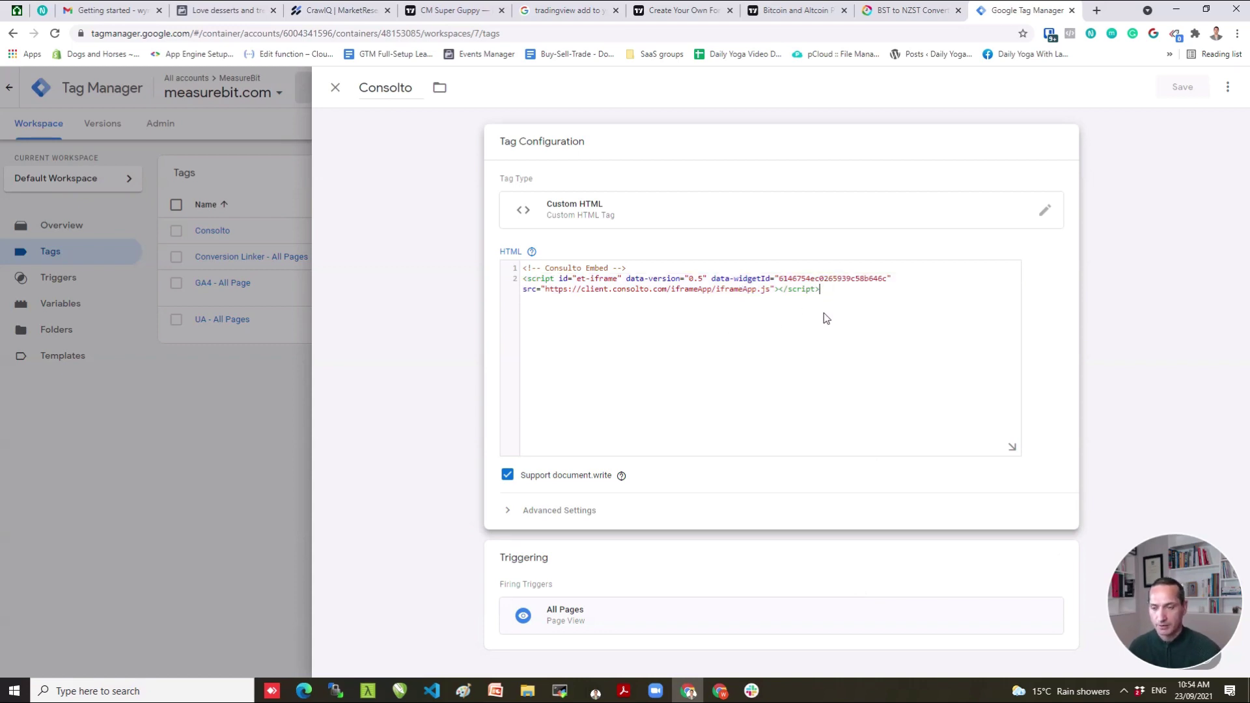
Close the Google Tag Manager tab and review the General Info and Automatic Messages settings in Consolto's Widget Center.
left_click(721, 694)
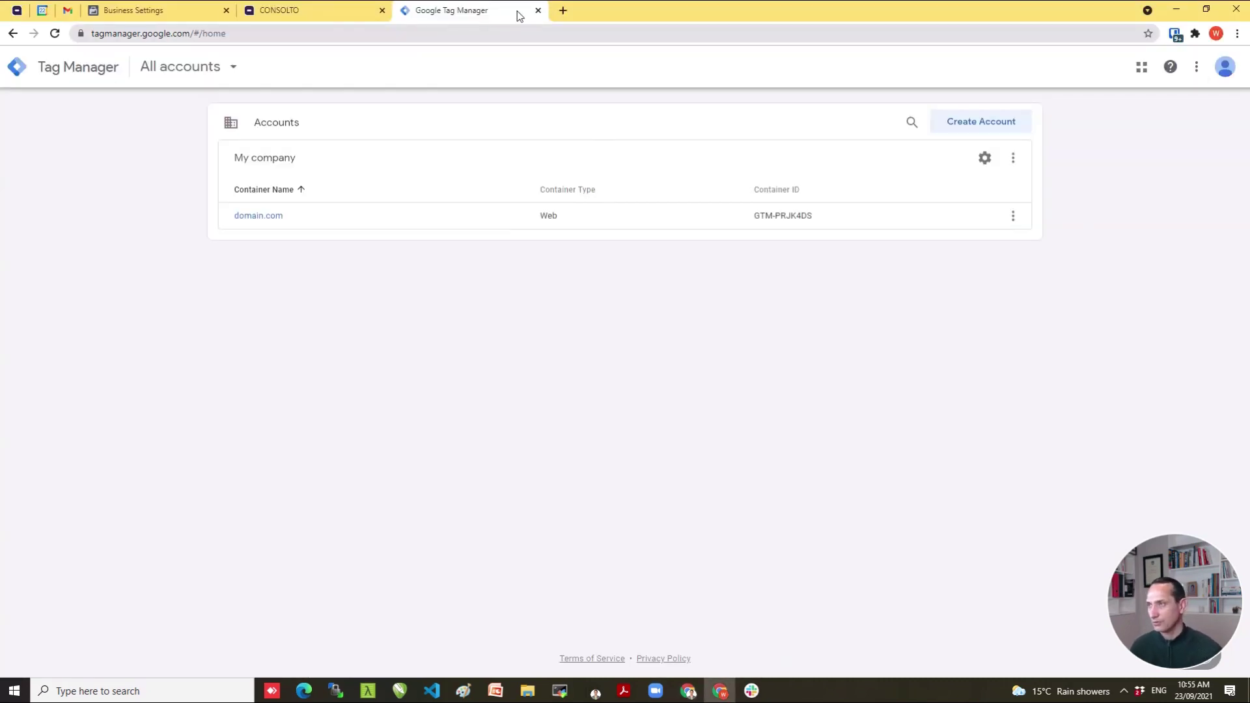
left_click(538, 11)
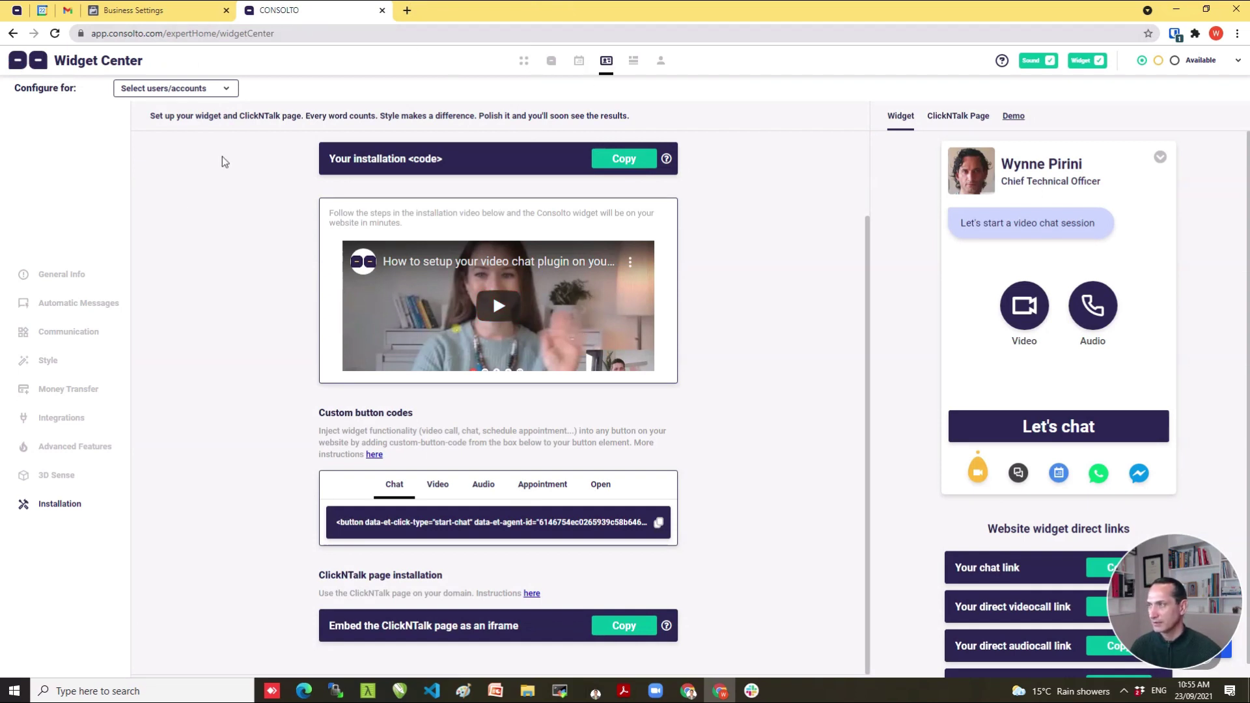
left_click(71, 274)
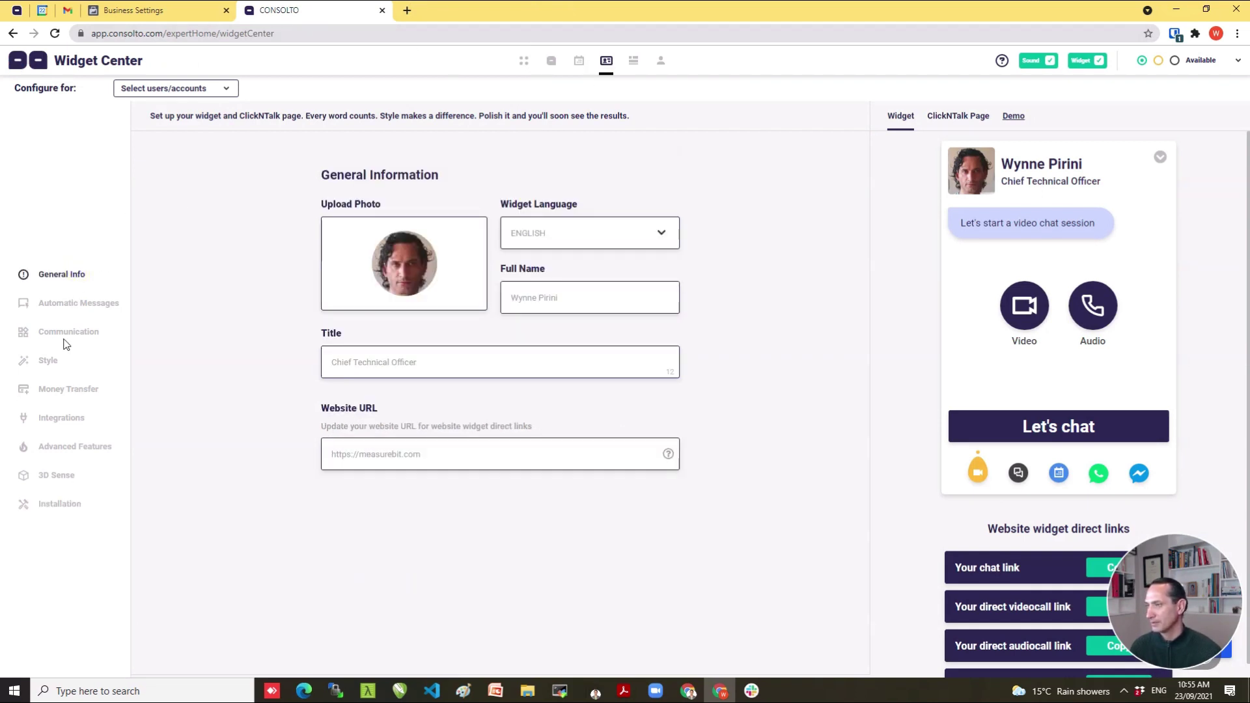
left_click(48, 305)
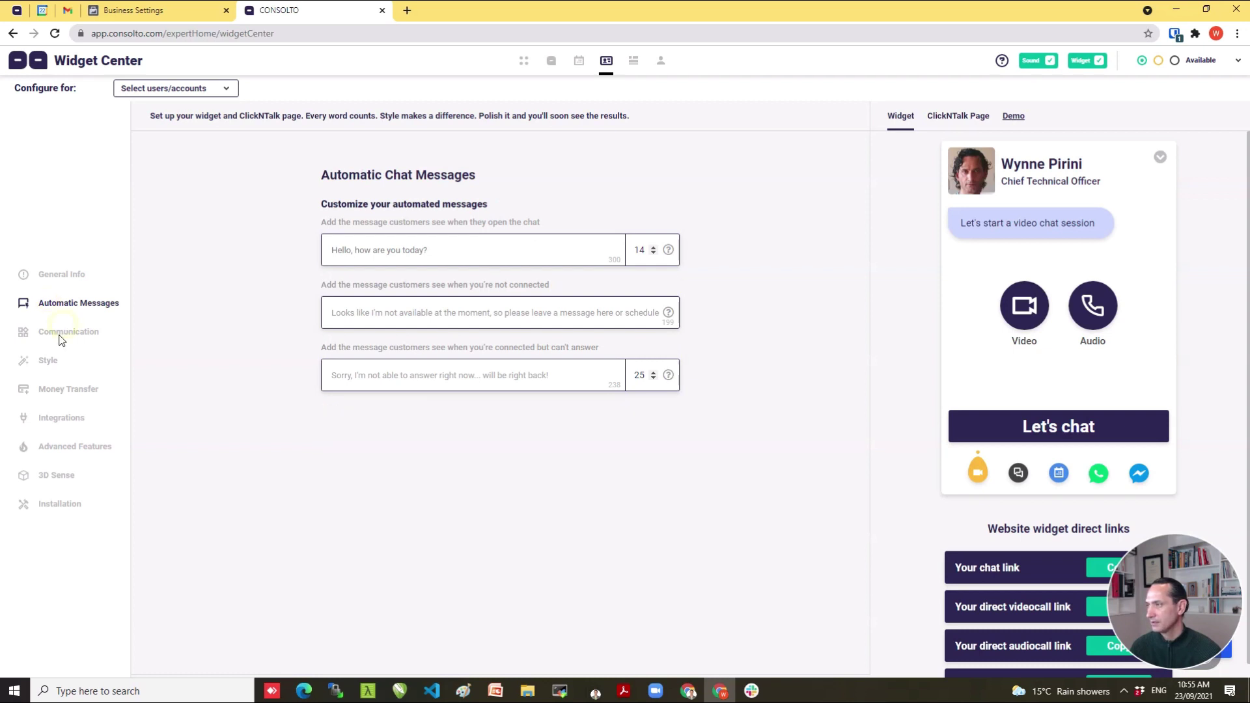
Go through the Team Center's team members, widget setup and custom styling settings for the team widget.
left_click(627, 61)
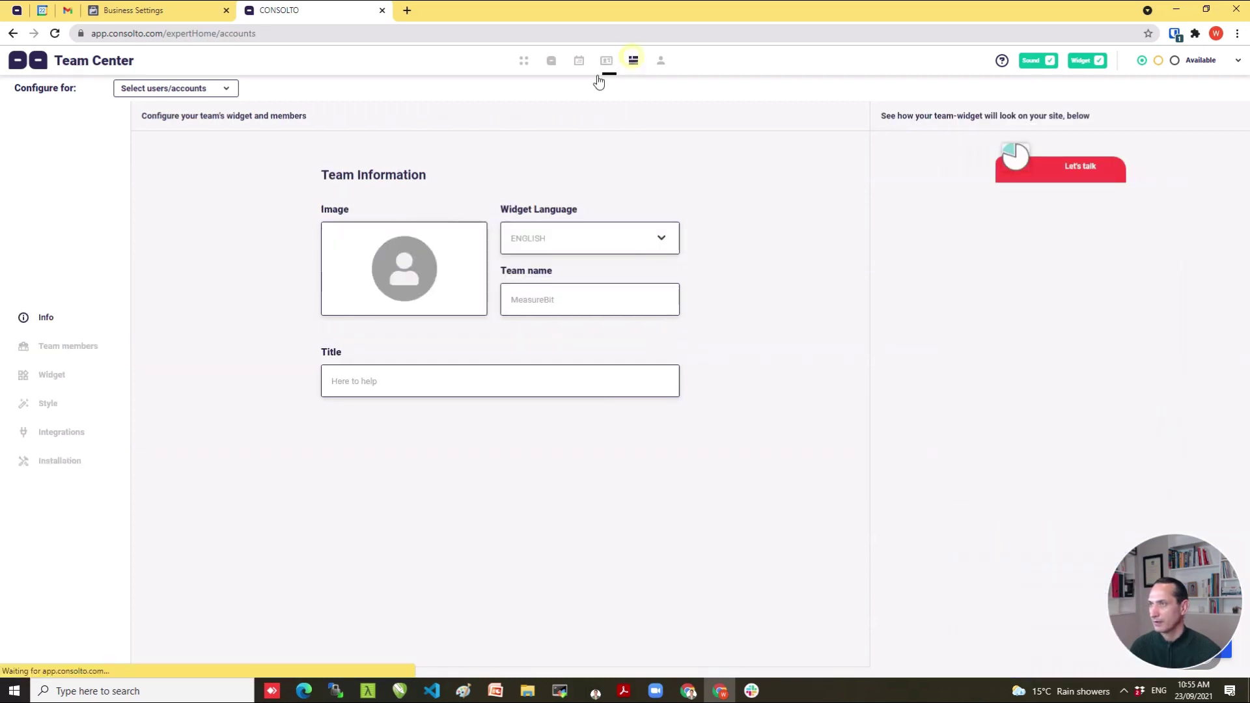
left_click(57, 348)
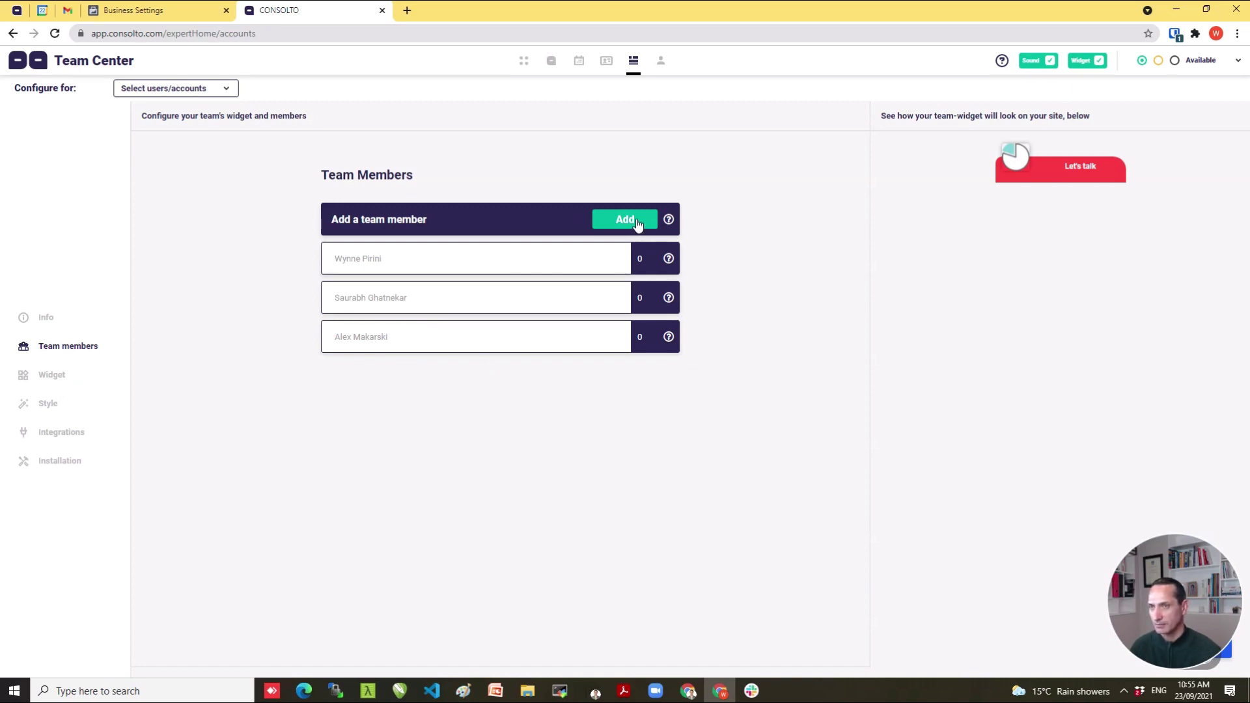
left_click(65, 375)
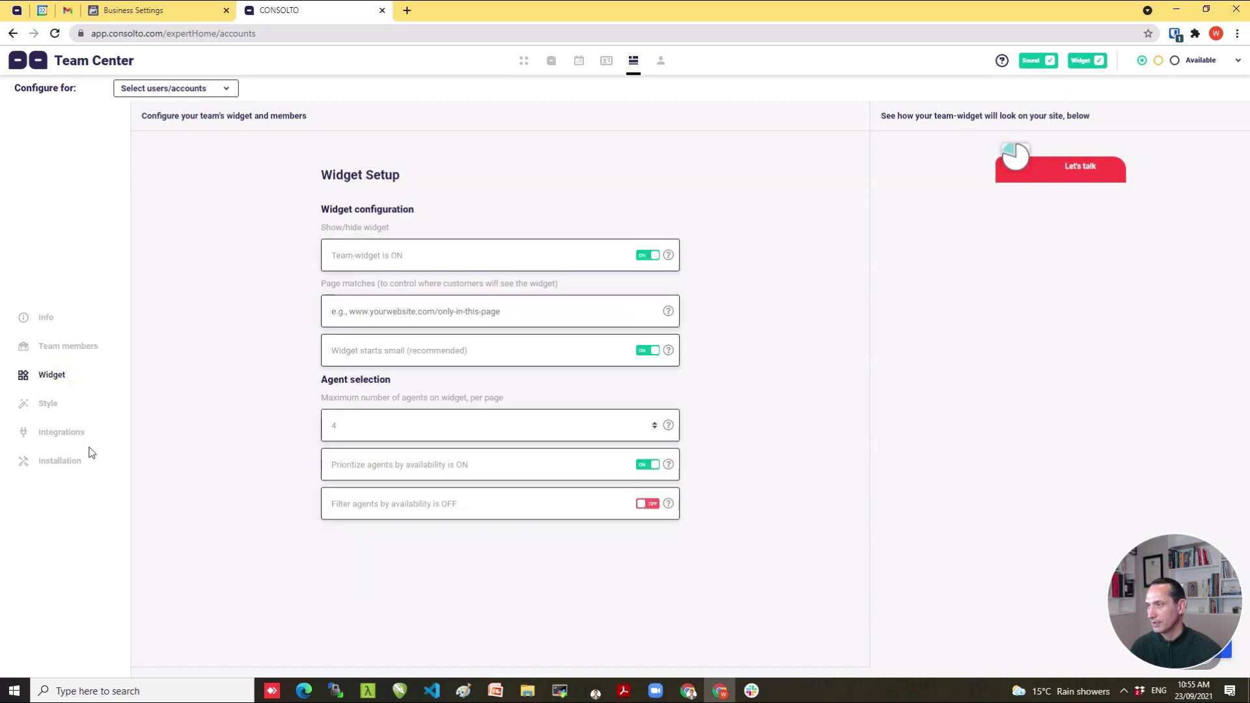
left_click(362, 258)
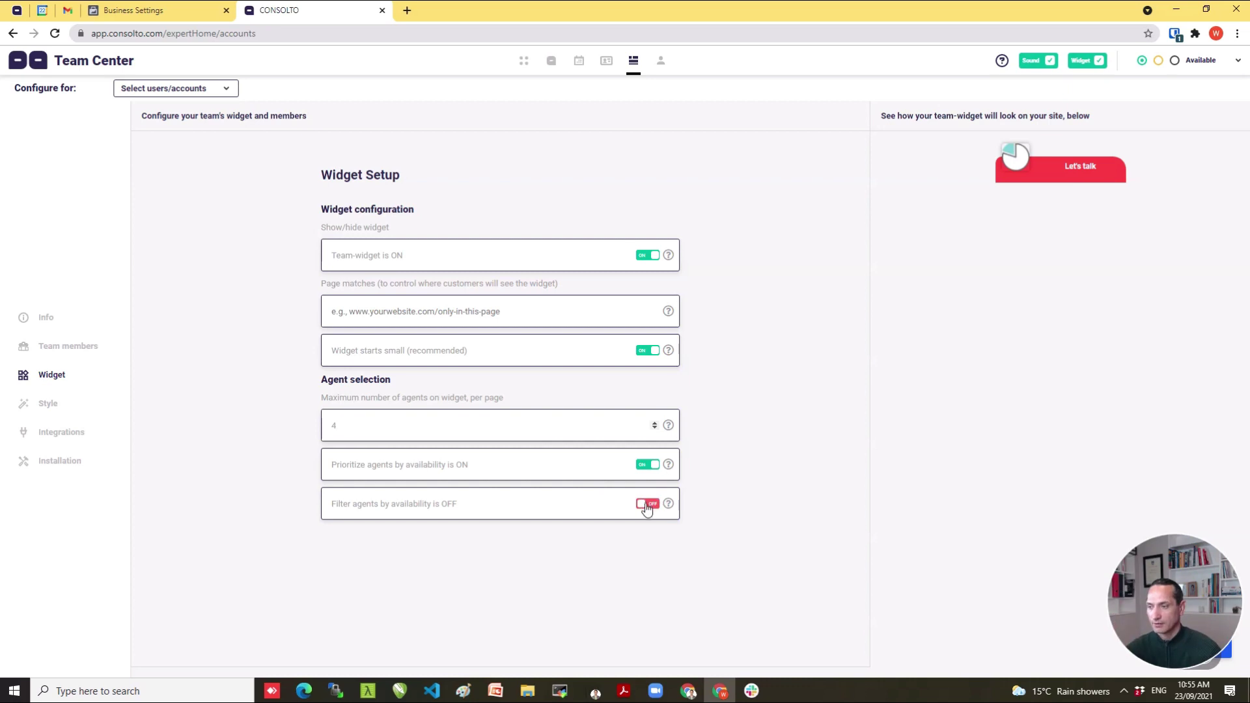
left_click(47, 407)
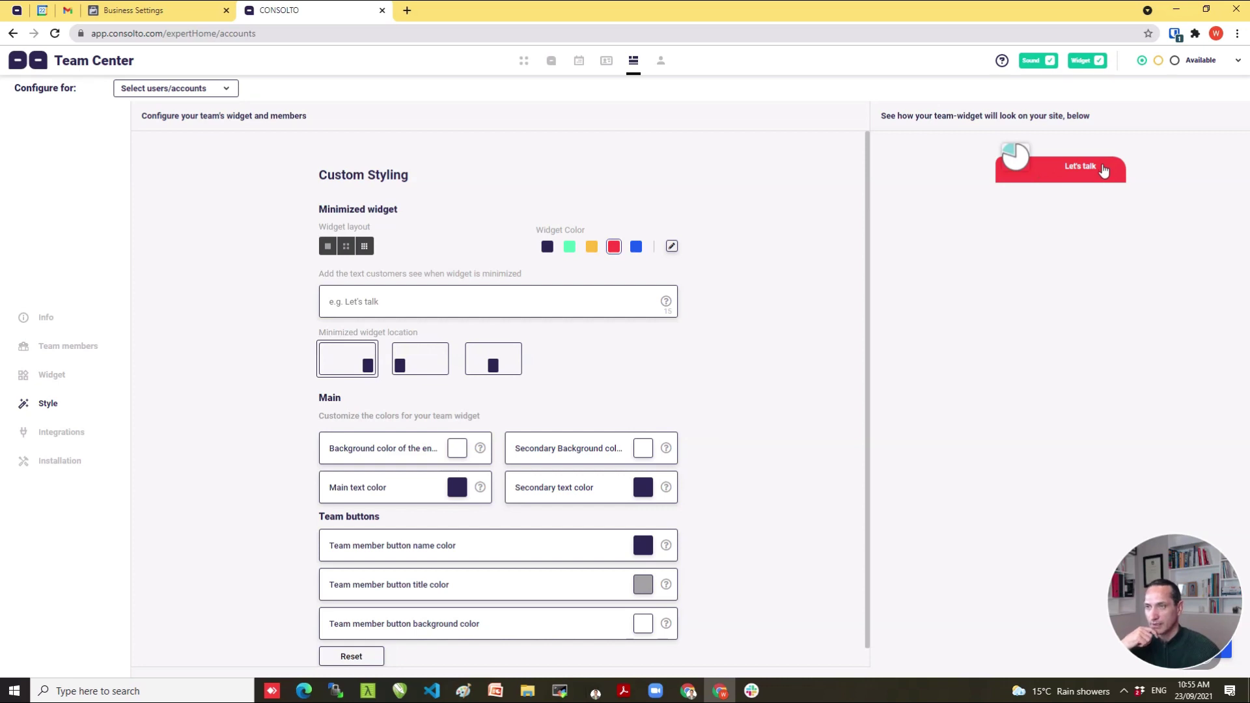
Load measurebit.com in a new browser tab to examine the live team widget, and return to Consolto's styling settings.
left_click(408, 9)
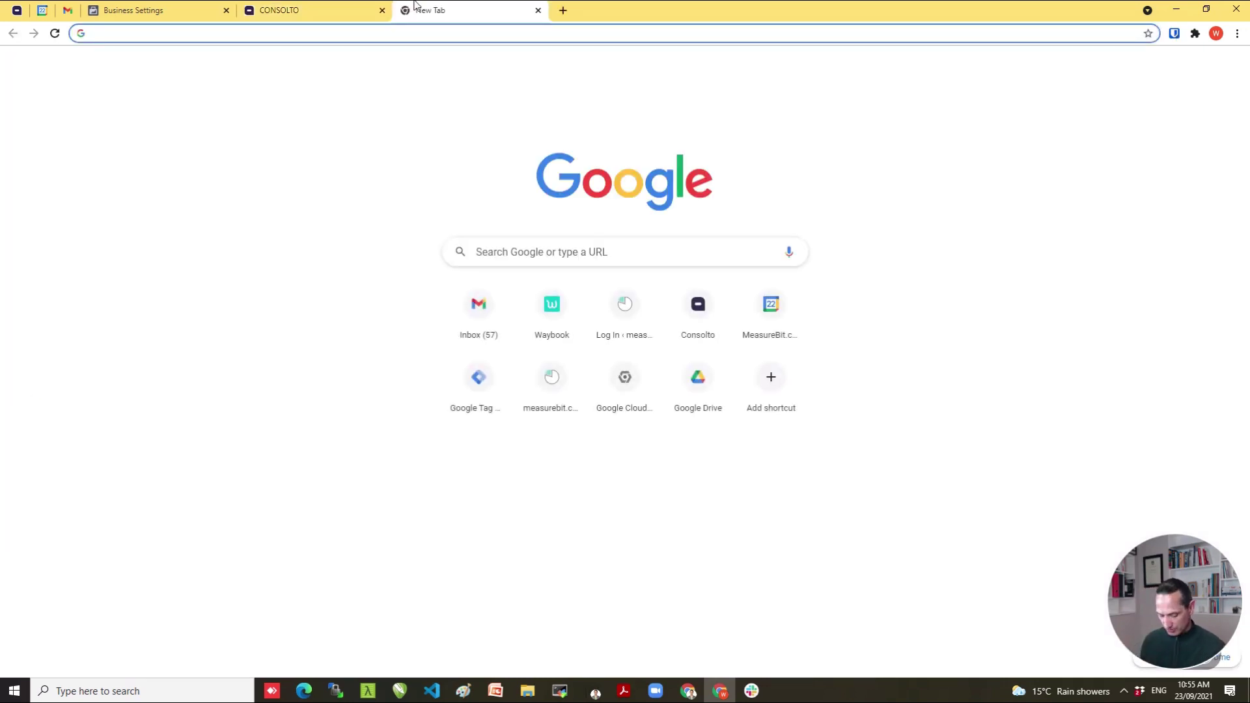
type("measurebit.")
key("Return")
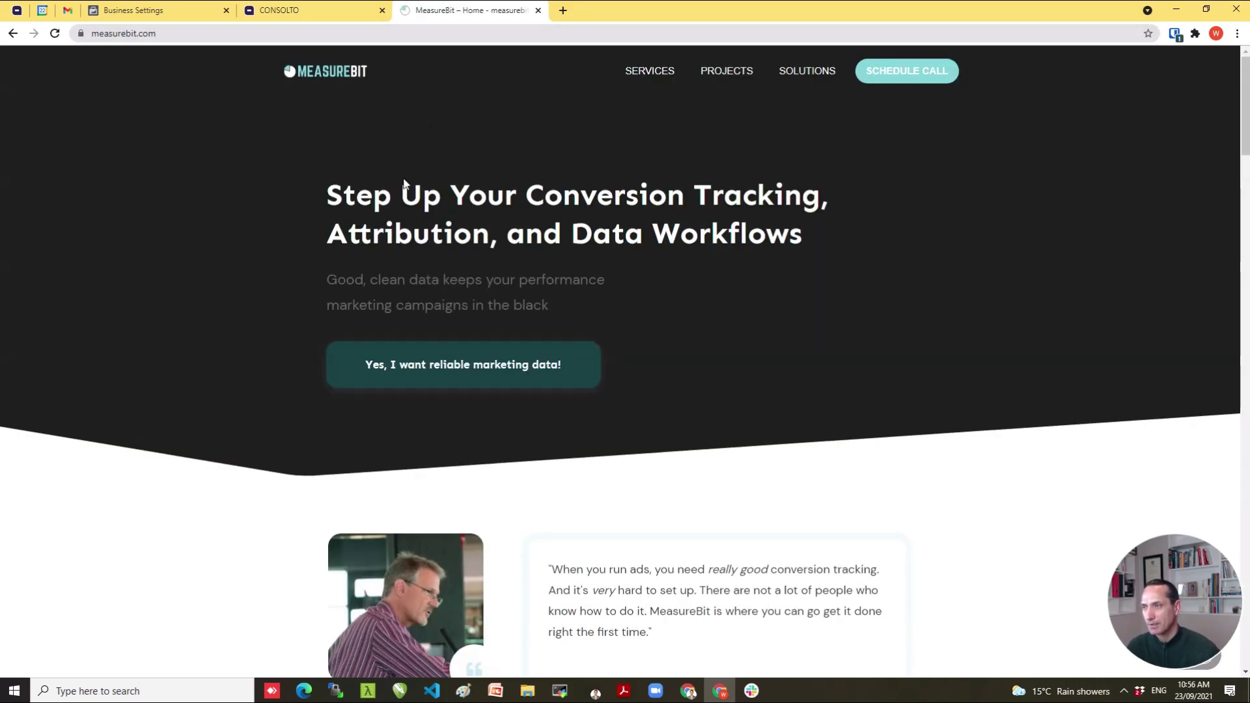
left_click_drag(1246, 97, 1249, 116)
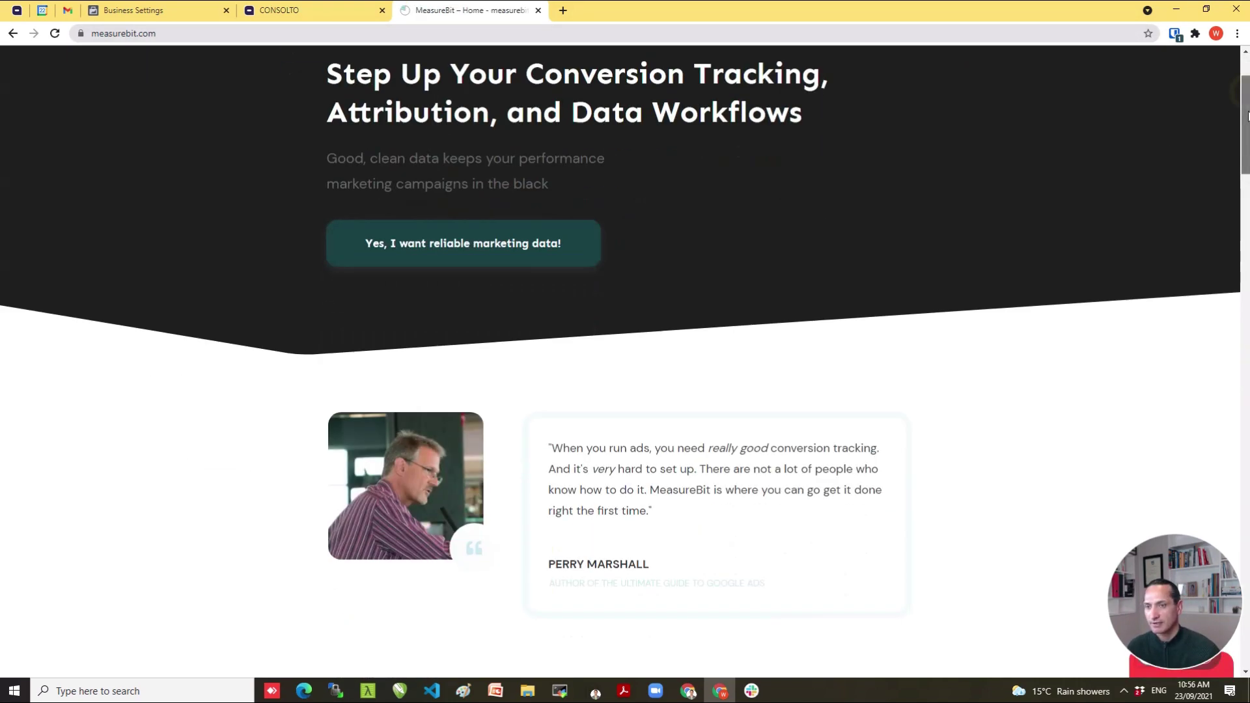
left_click_drag(1171, 597, 71, 595)
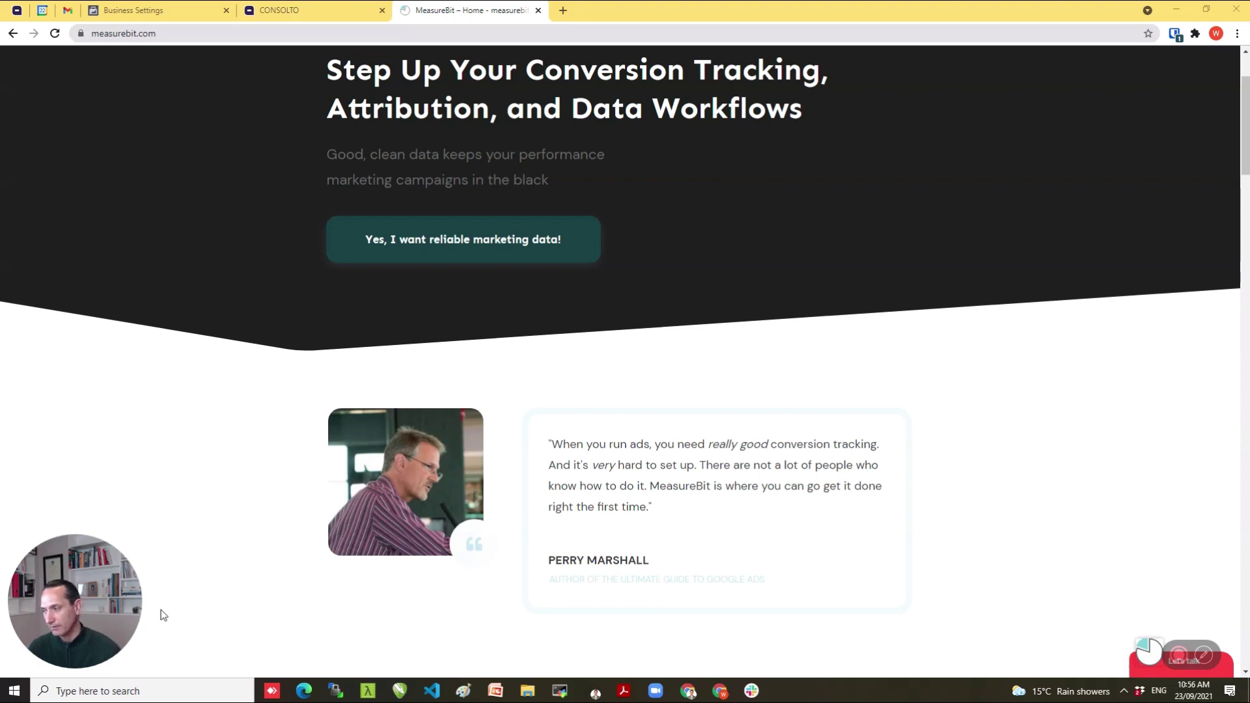
left_click_drag(44, 591, 1145, 592)
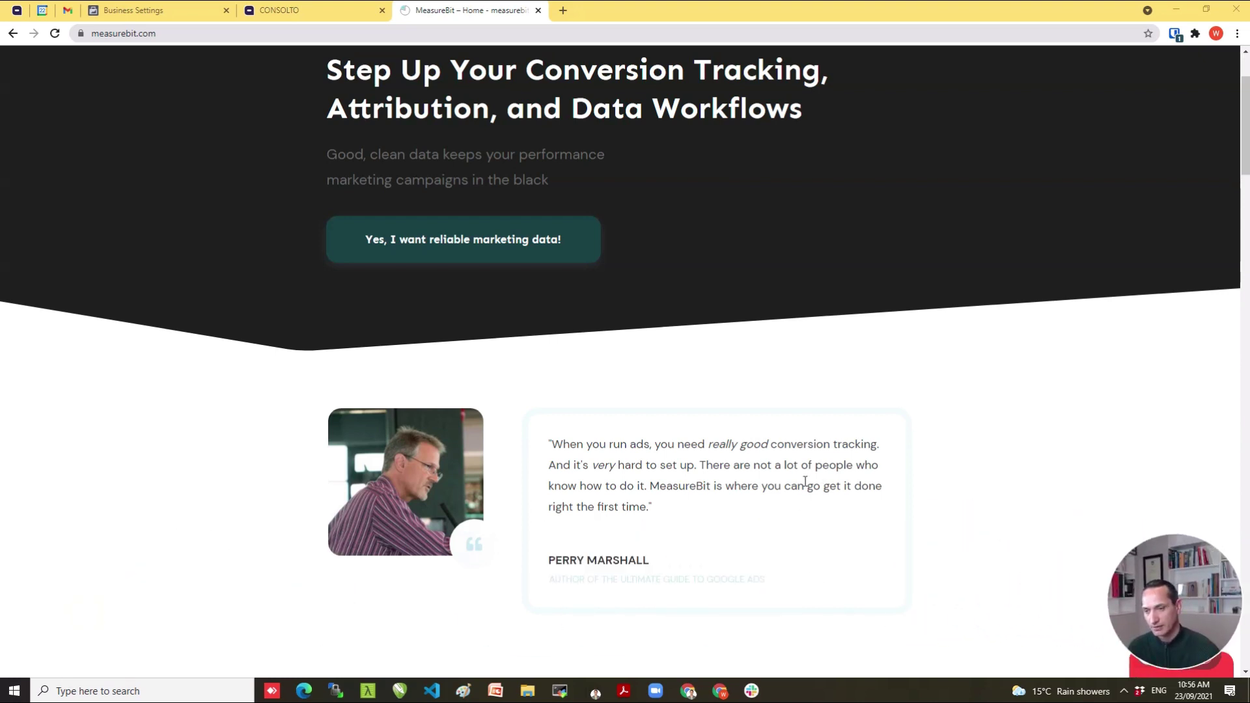
left_click(337, 6)
Try the bottom-center and bottom-left locations for the minimized widget, and set it back to bottom-right.
scroll(690, 431, "down", 1)
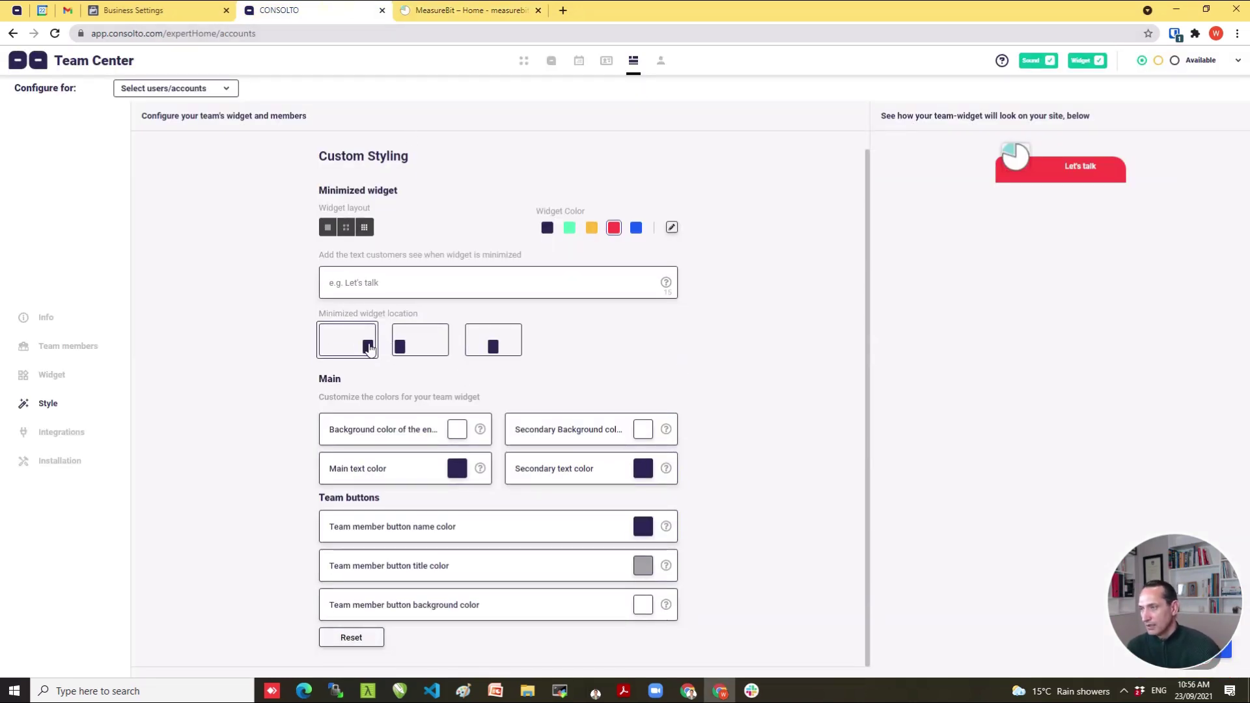
left_click(417, 350)
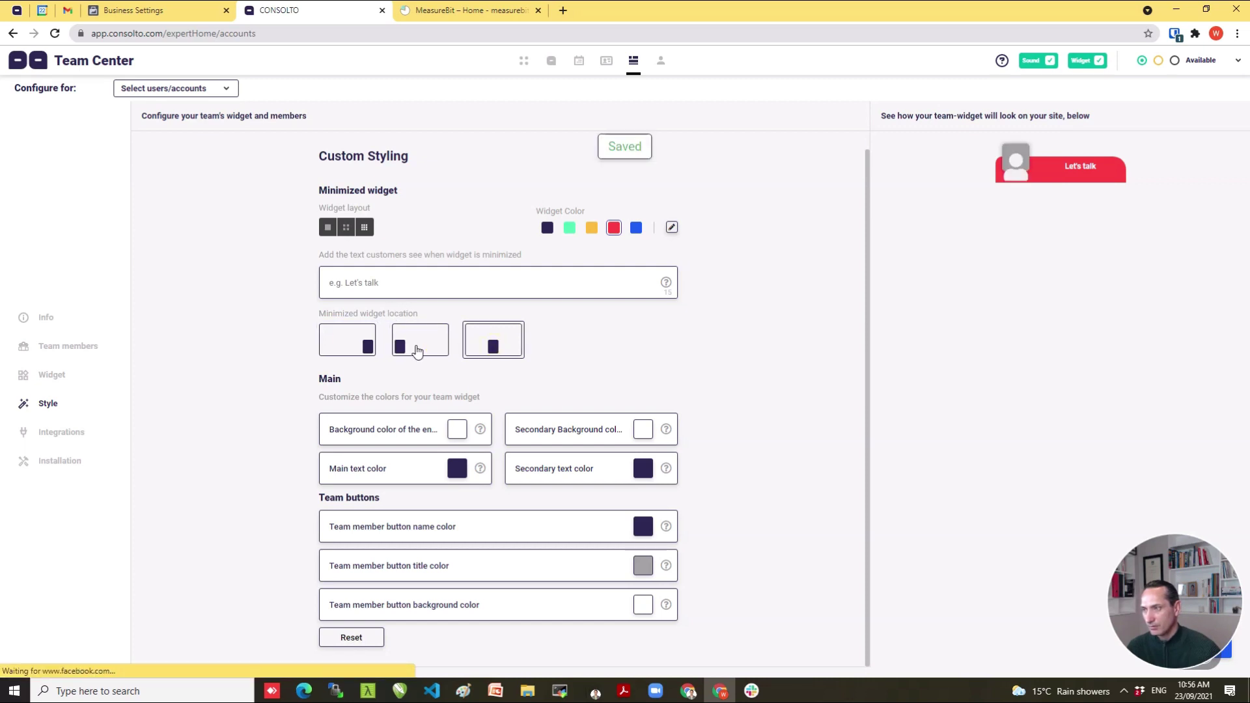
left_click(362, 345)
left_click(483, 342)
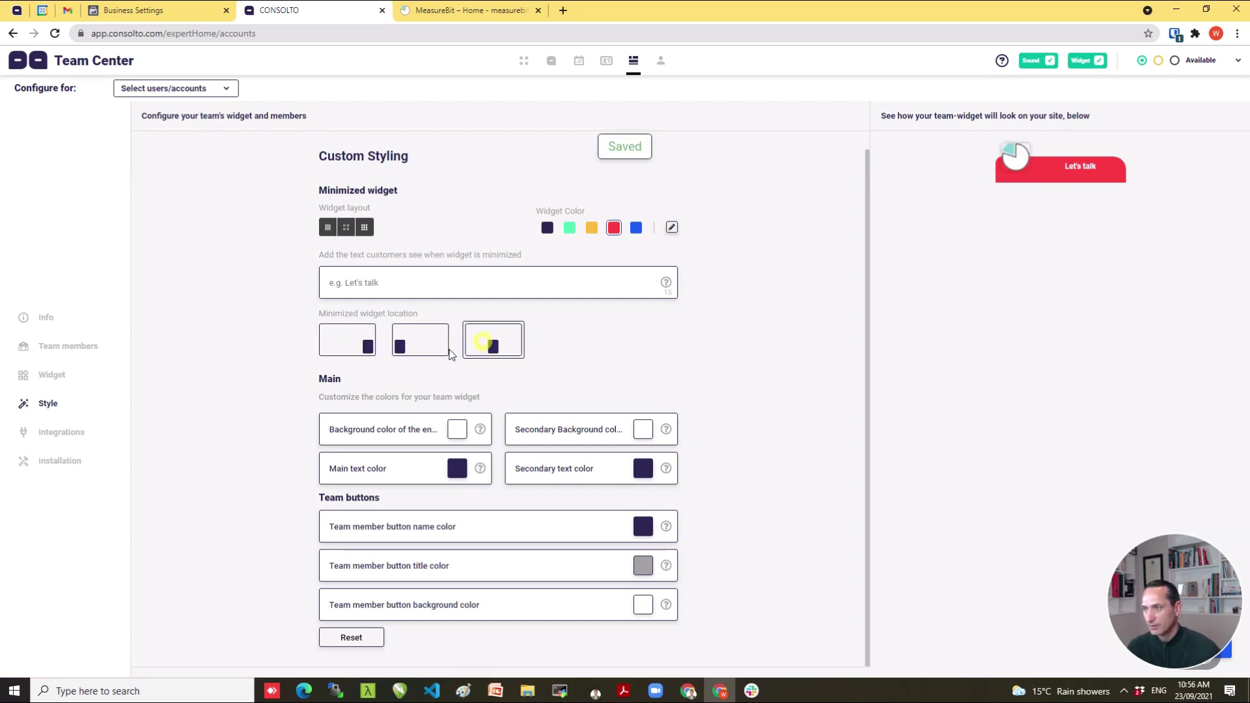
left_click(423, 350)
left_click(355, 352)
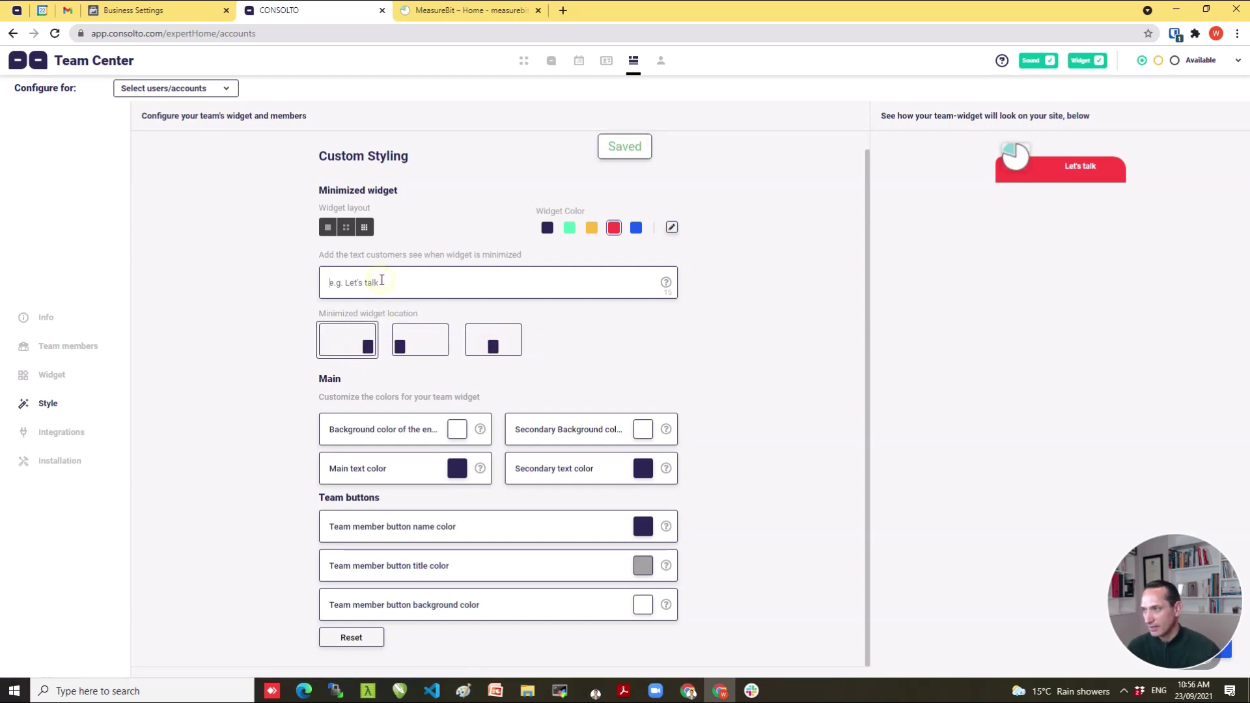
Set the minimized widget's text to "Let's Talk", and try blue and green widget colors before restoring red.
left_click(372, 282)
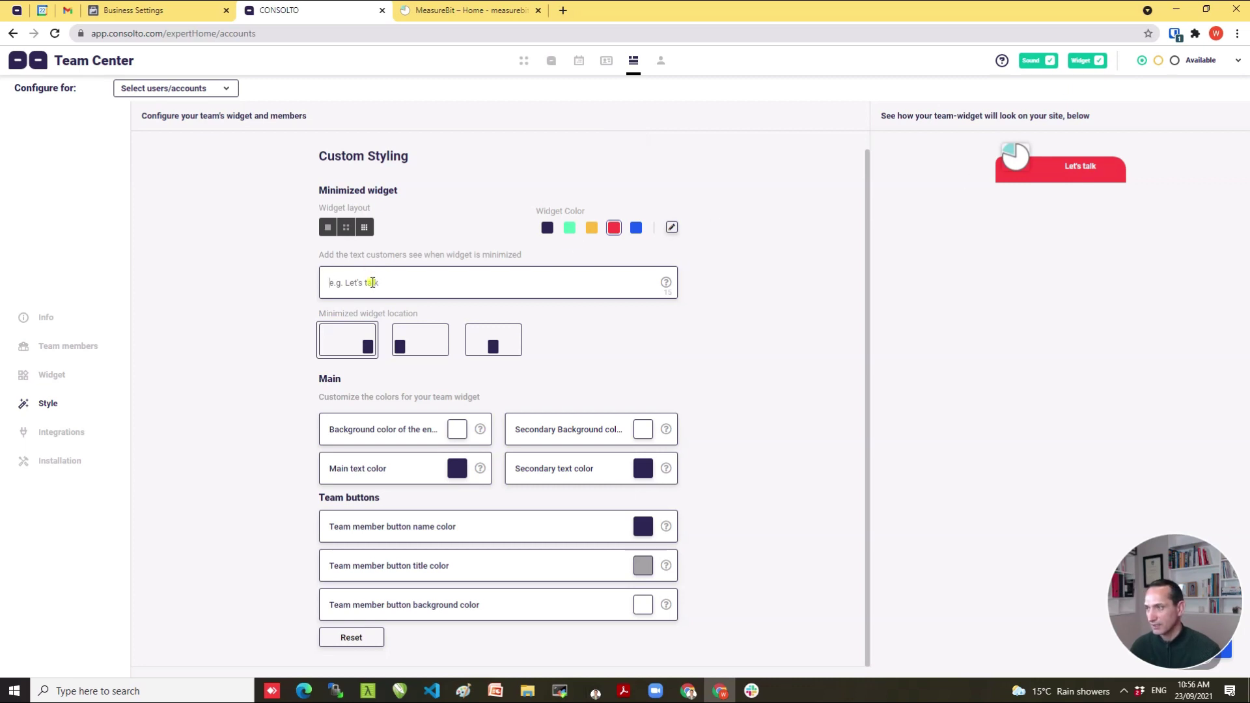
type("Let's Talk")
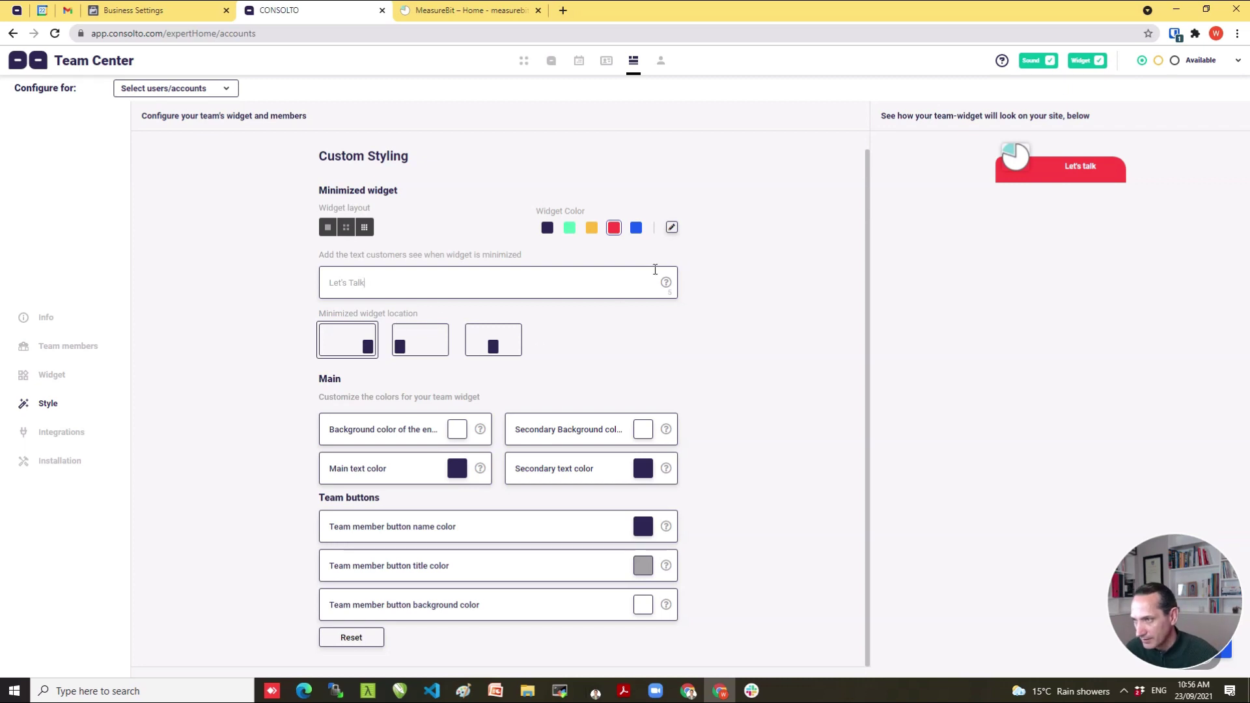
left_click(642, 234)
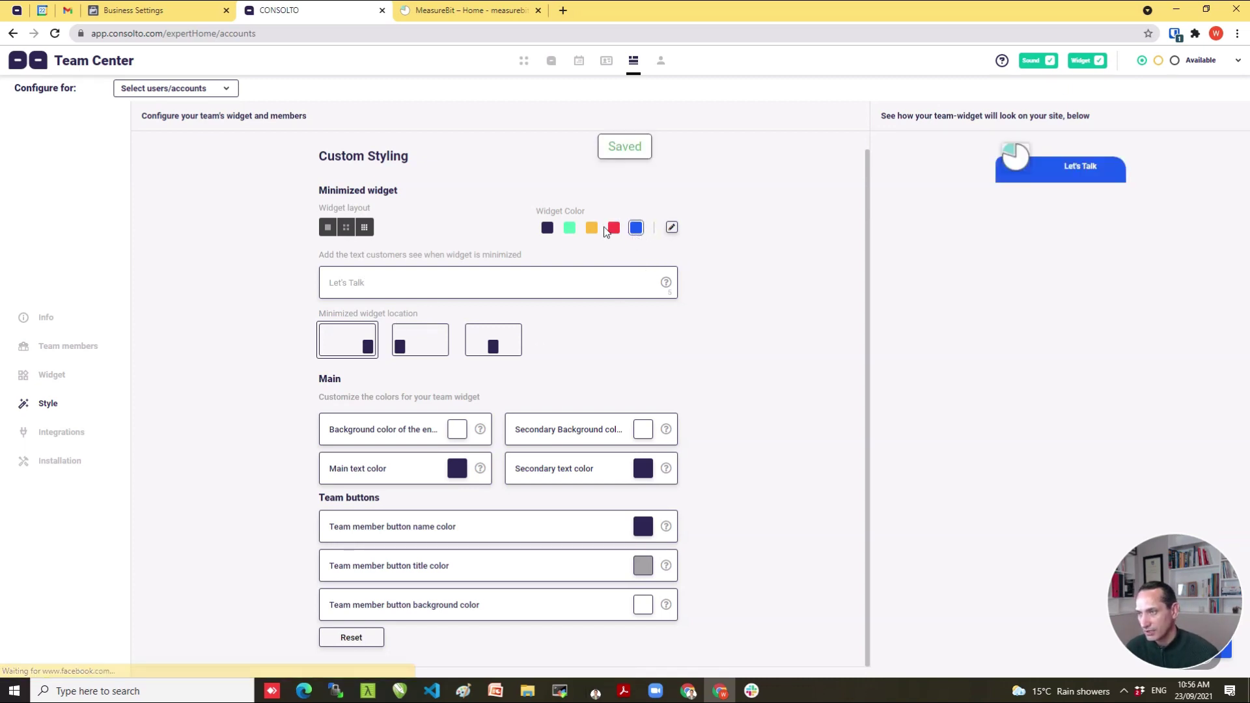
left_click(568, 232)
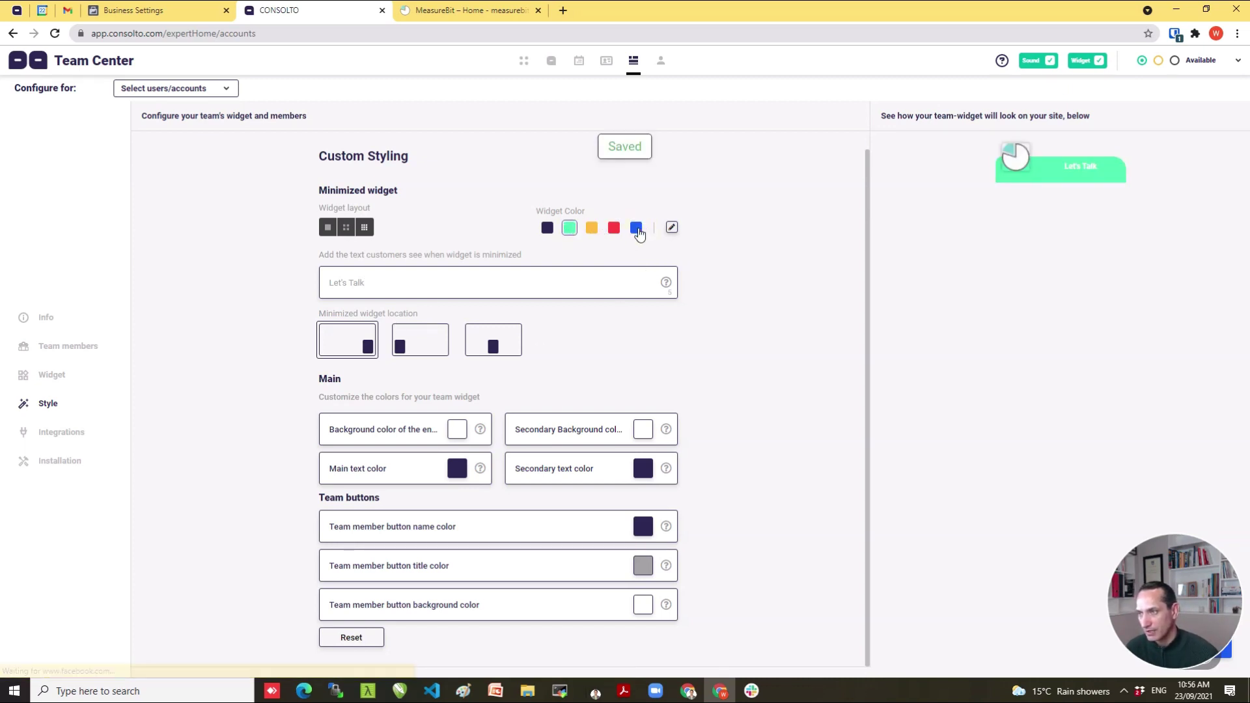
left_click(614, 229)
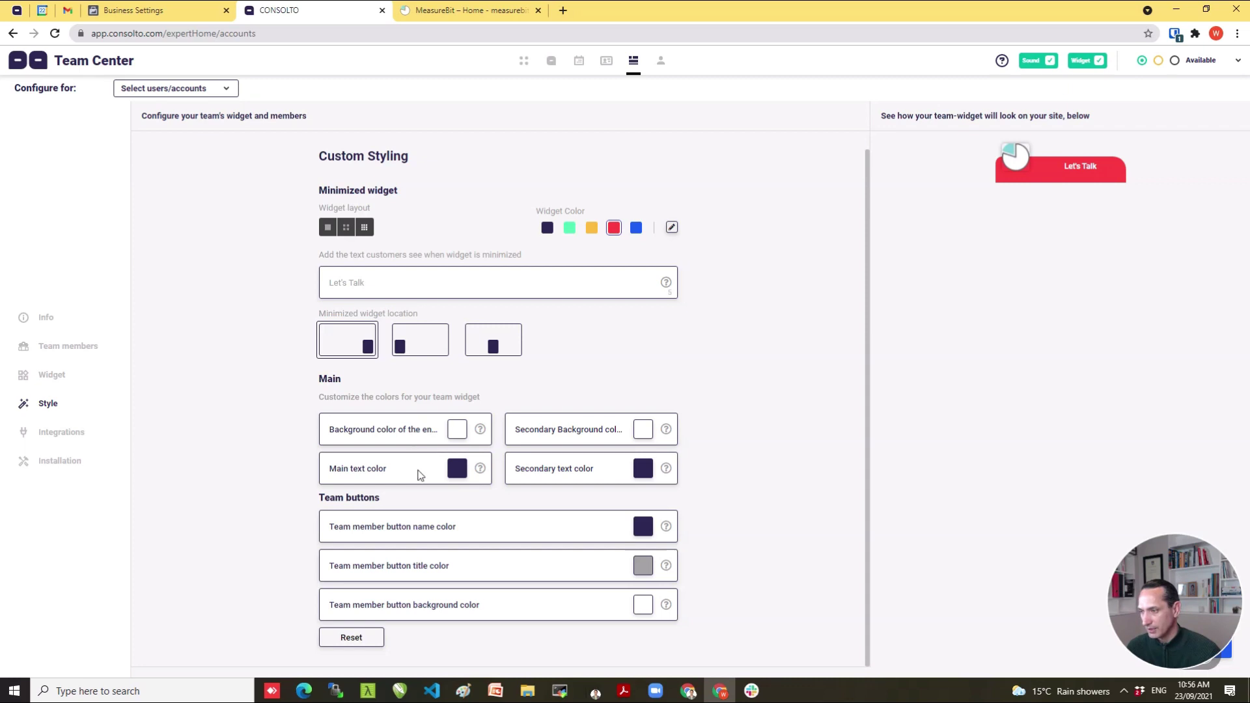
Open the team widget's Integrations settings and view the help article on website (frontend) API calls in a new browser tab.
left_click(60, 435)
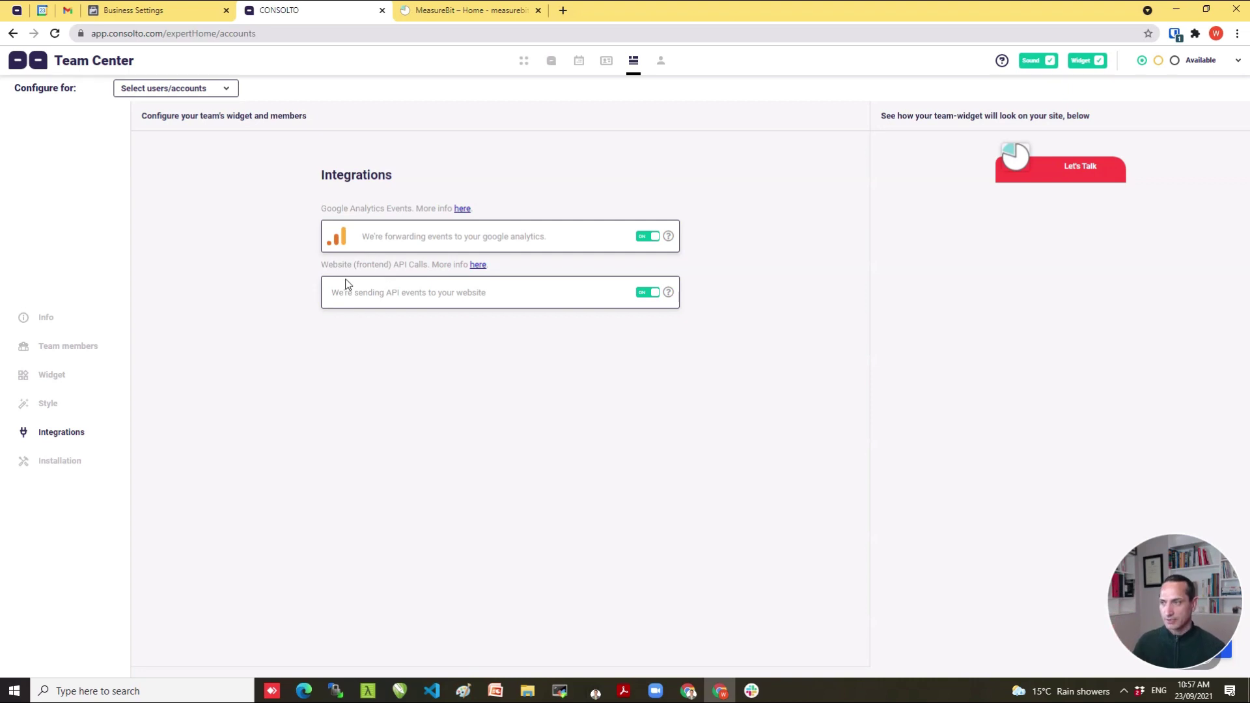
right_click(479, 265)
left_click(512, 272)
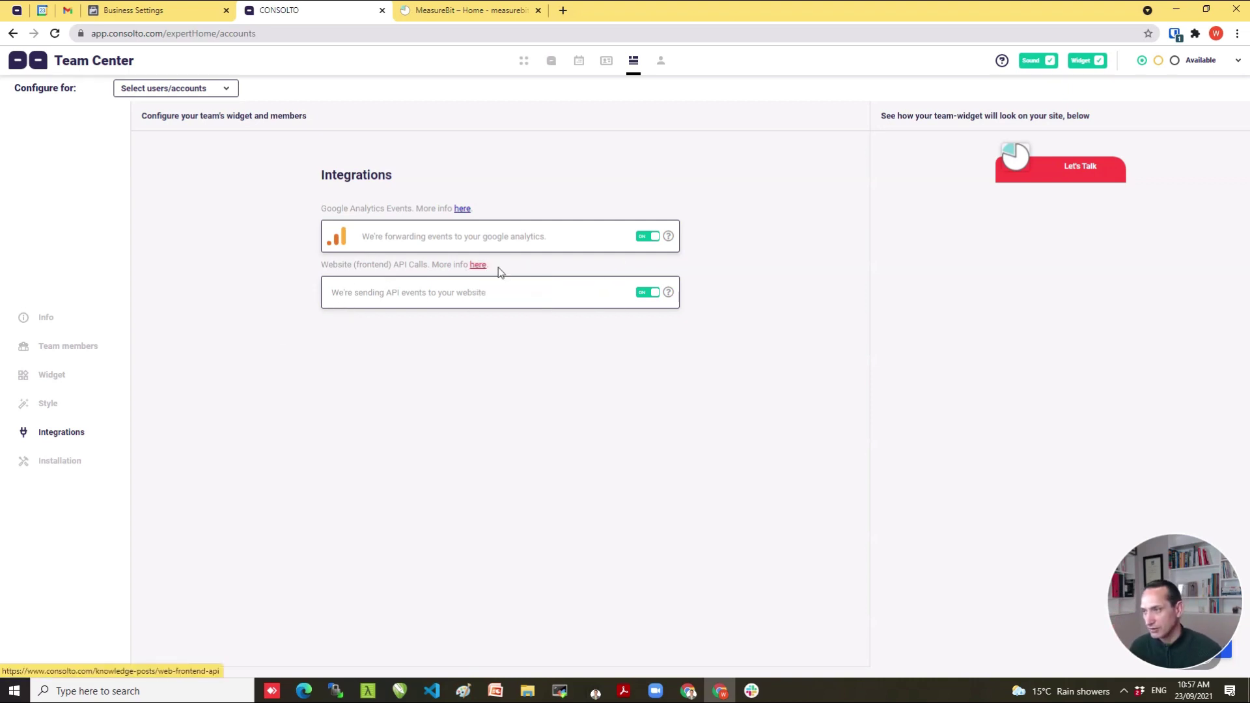
left_click(454, 24)
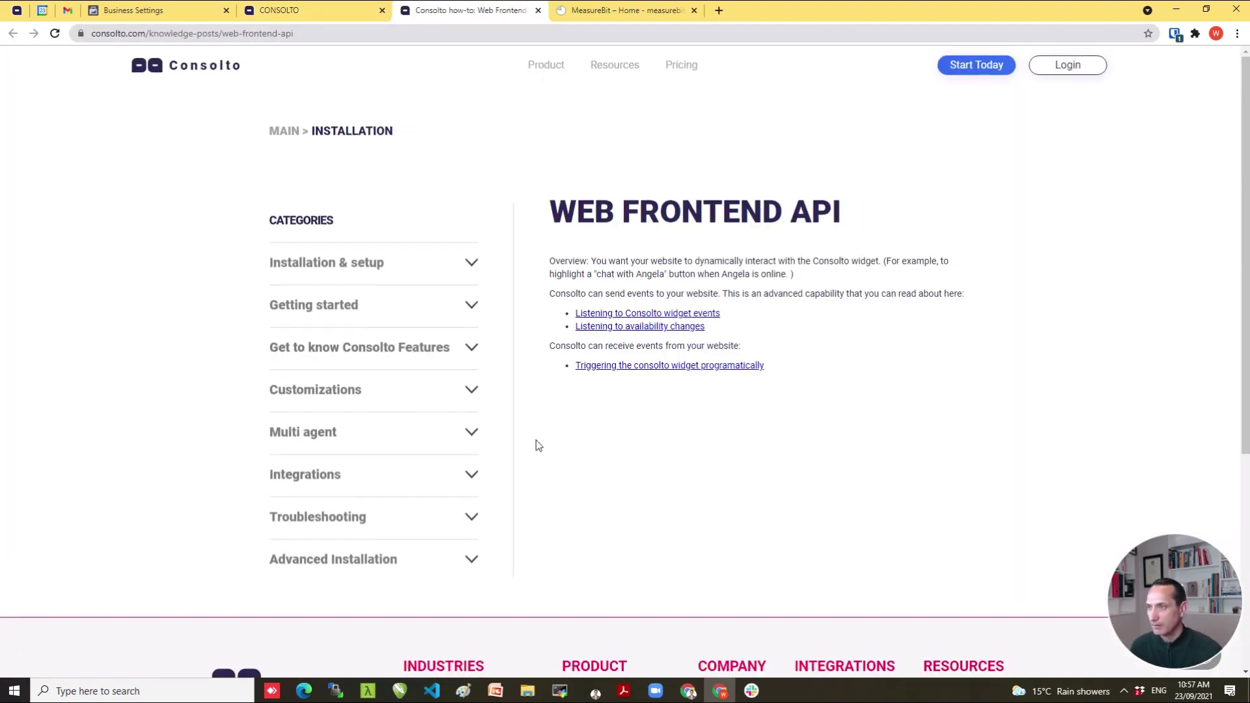
scroll(577, 400, "down", 5)
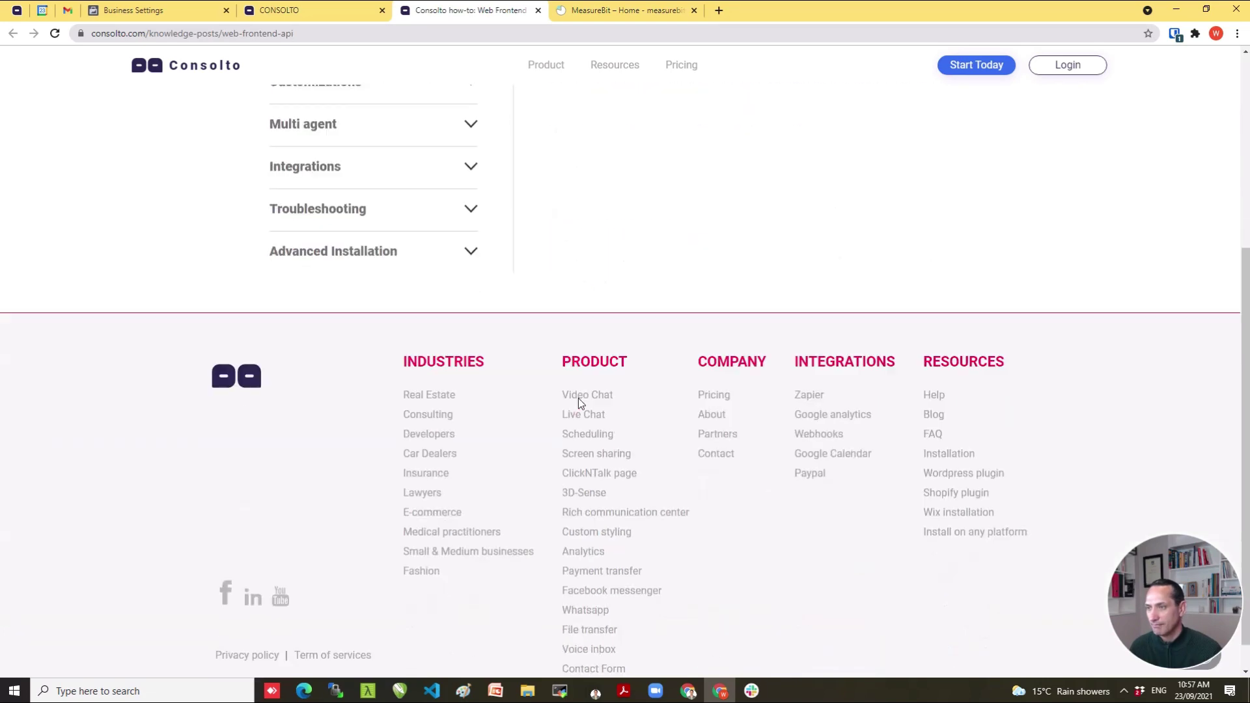
scroll(579, 397, "up", 4)
Open the article on listening to Consolto widget events and examine its available actions, including SEND_BOOKING_REQUEST and OPEN_PRE_WIDGET.
left_click(624, 271)
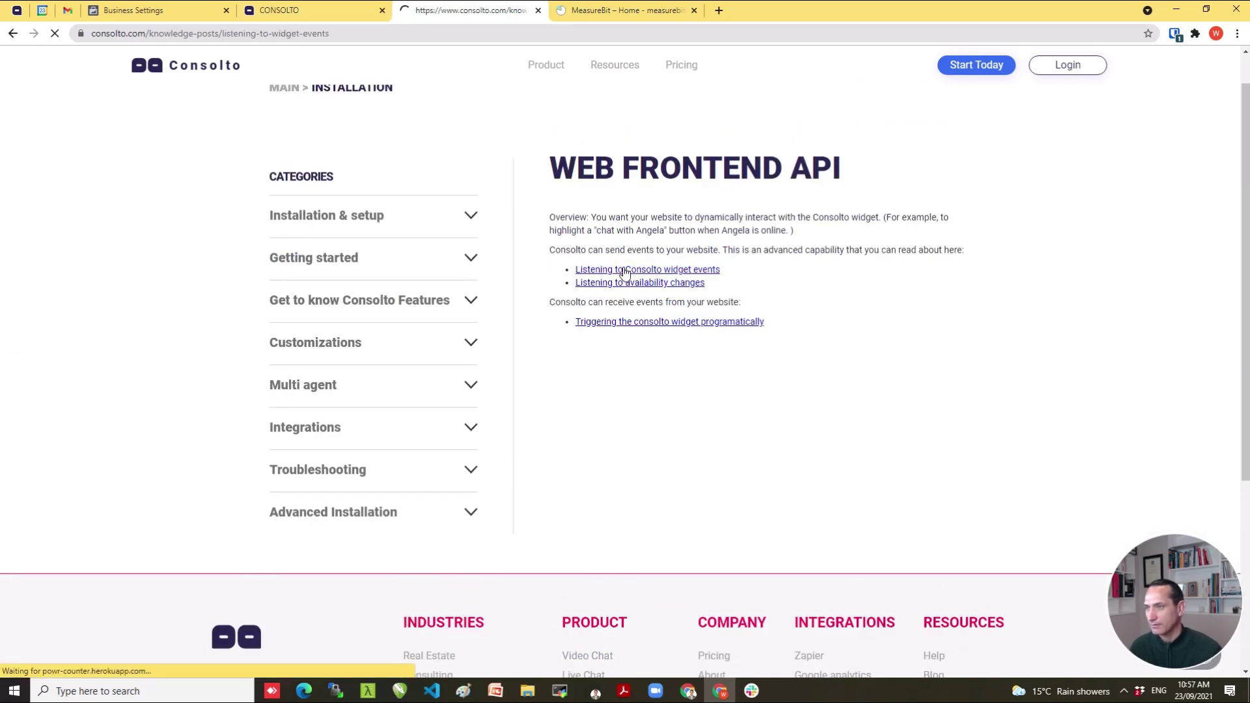
scroll(671, 430, "down", 5)
scroll(677, 407, "down", 4)
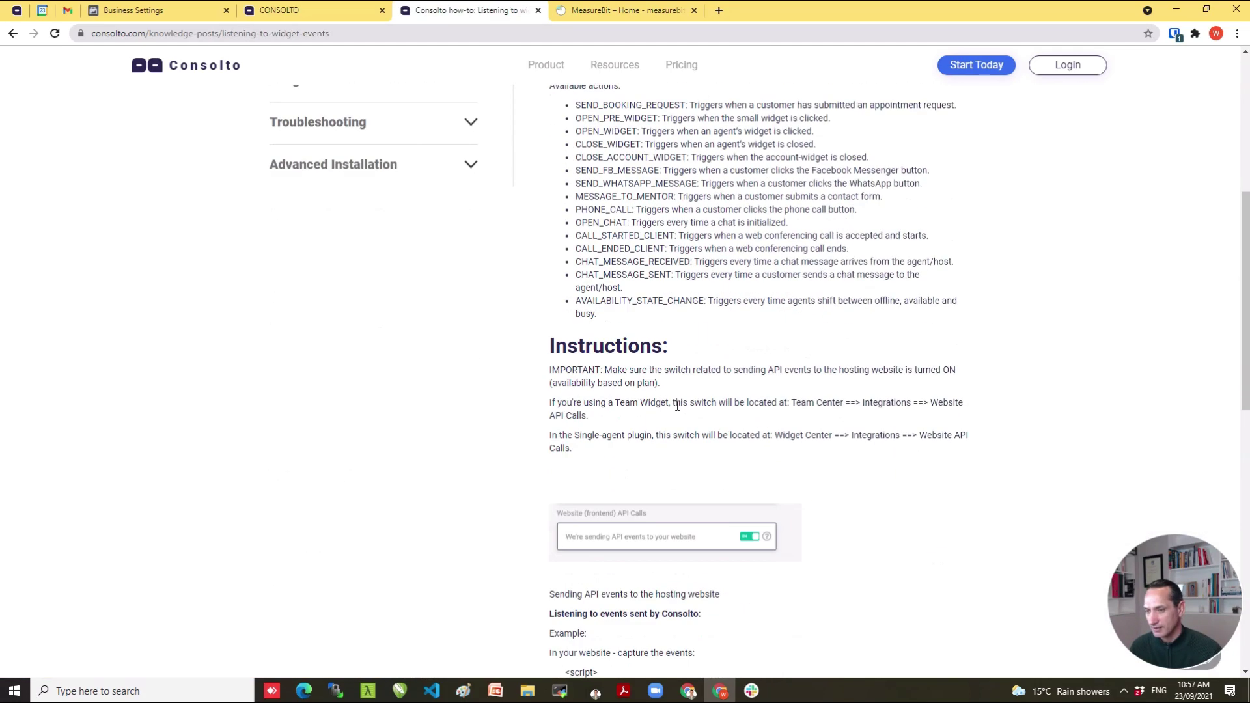
scroll(677, 406, "up", 3)
left_click_drag(580, 280, 682, 279)
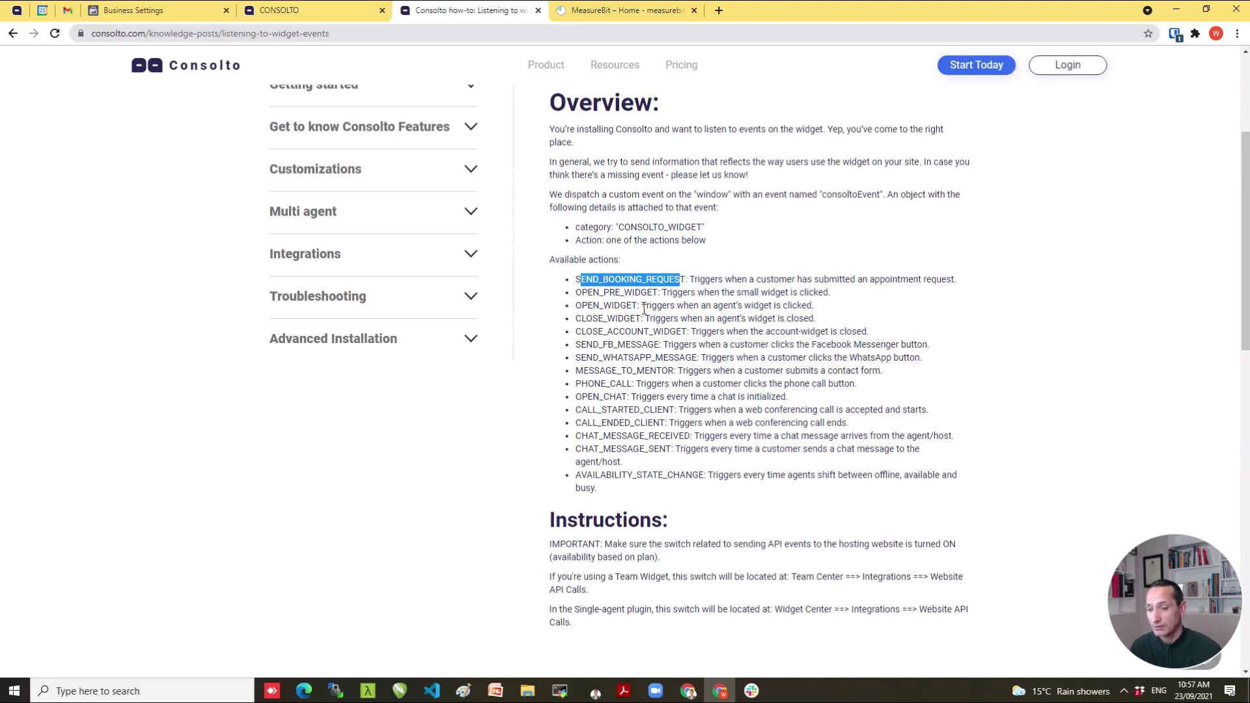
left_click_drag(653, 293, 576, 293)
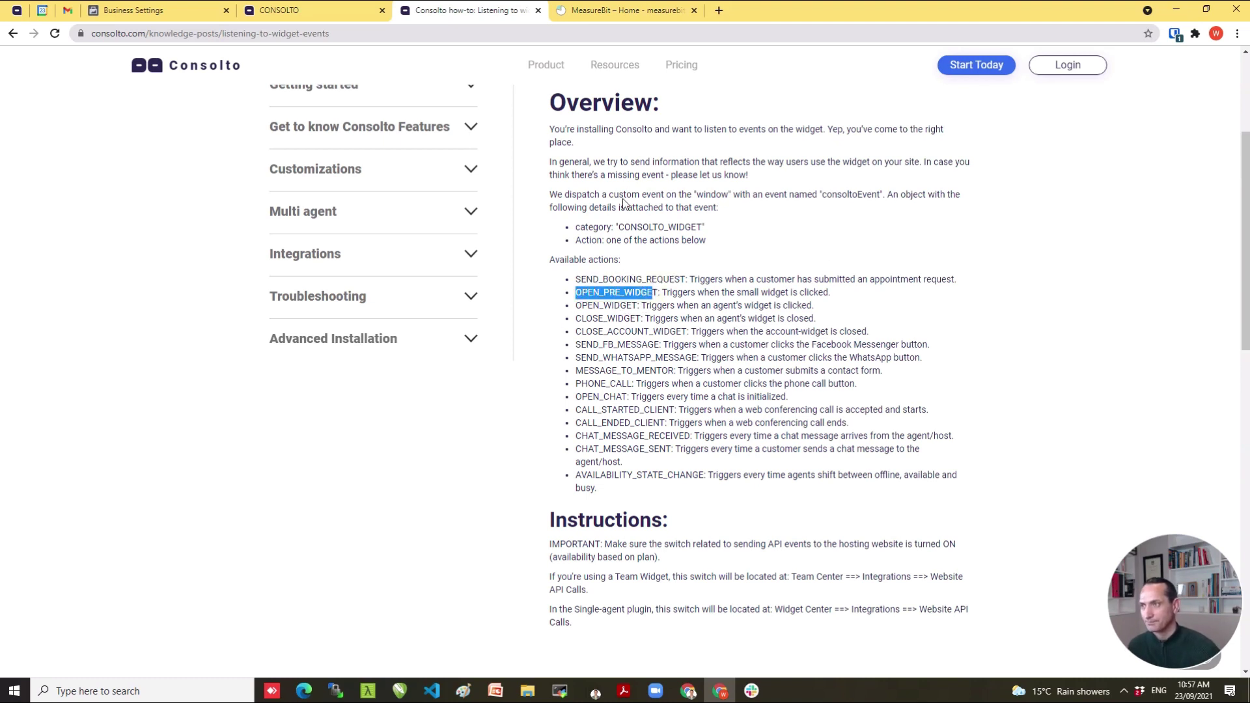
View the team-widget Installation section in Consolto's Team Center, and expand the live team widget on measurebit.com.
left_click(311, 9)
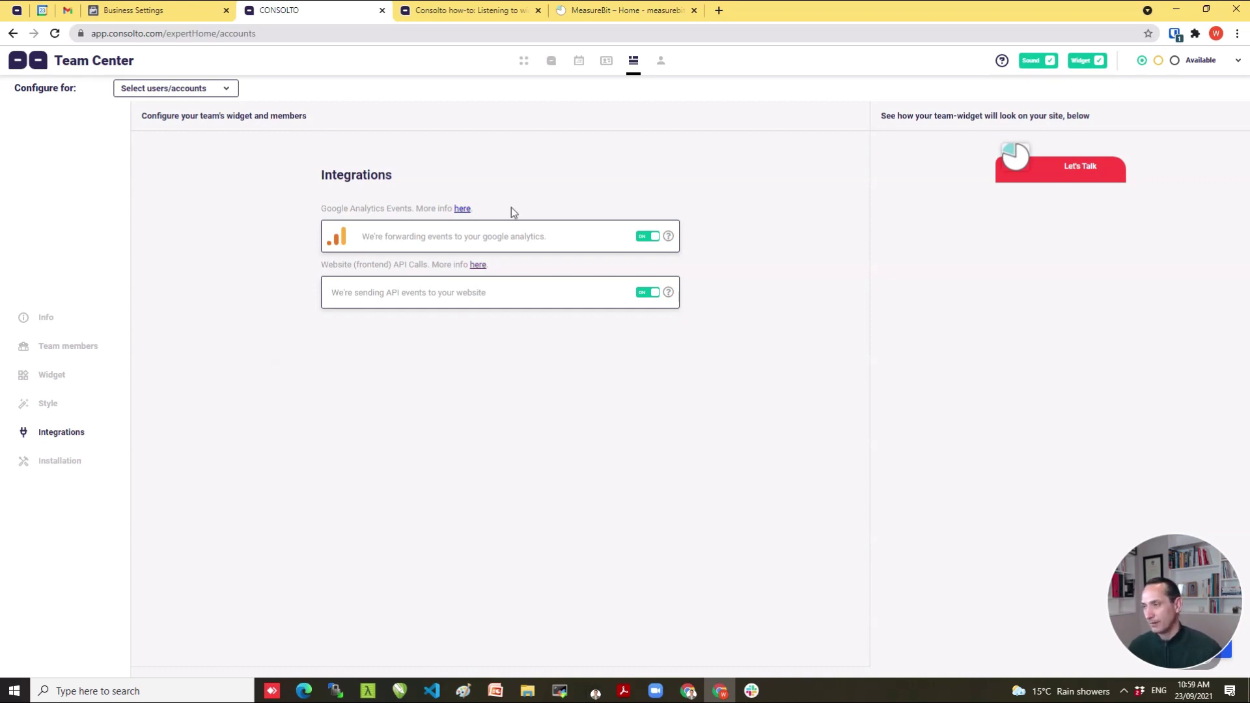
left_click(58, 460)
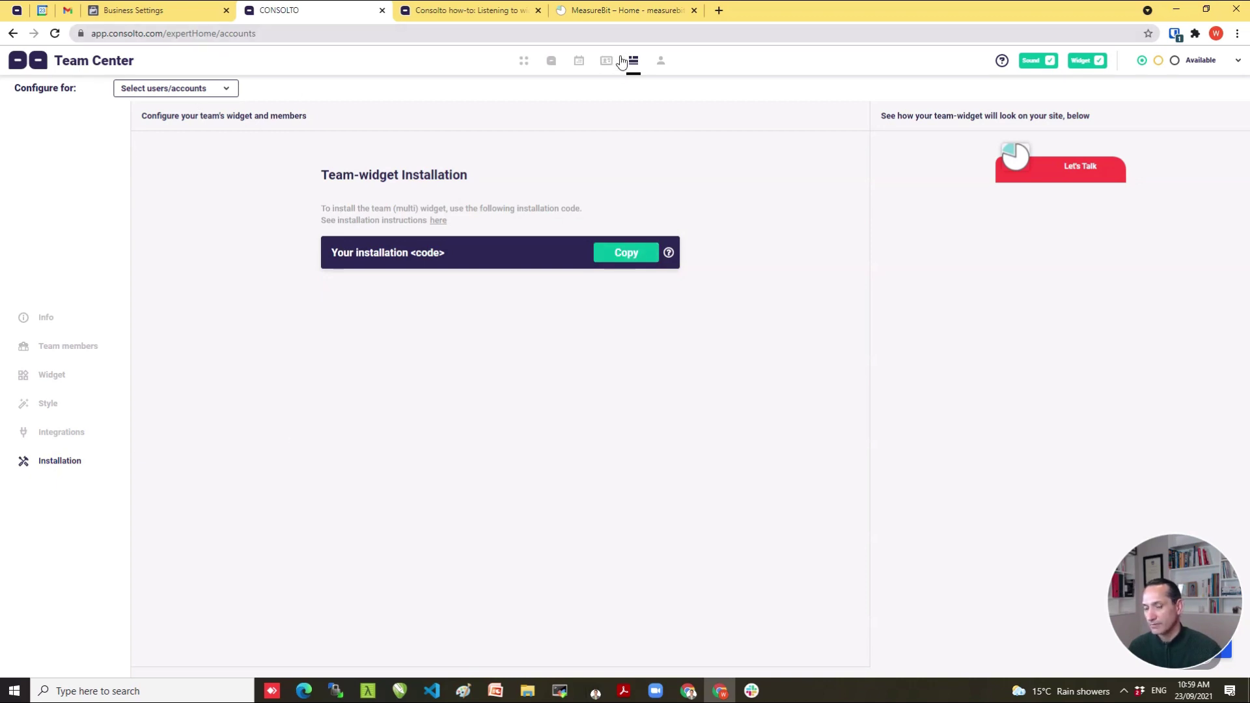
left_click(639, 15)
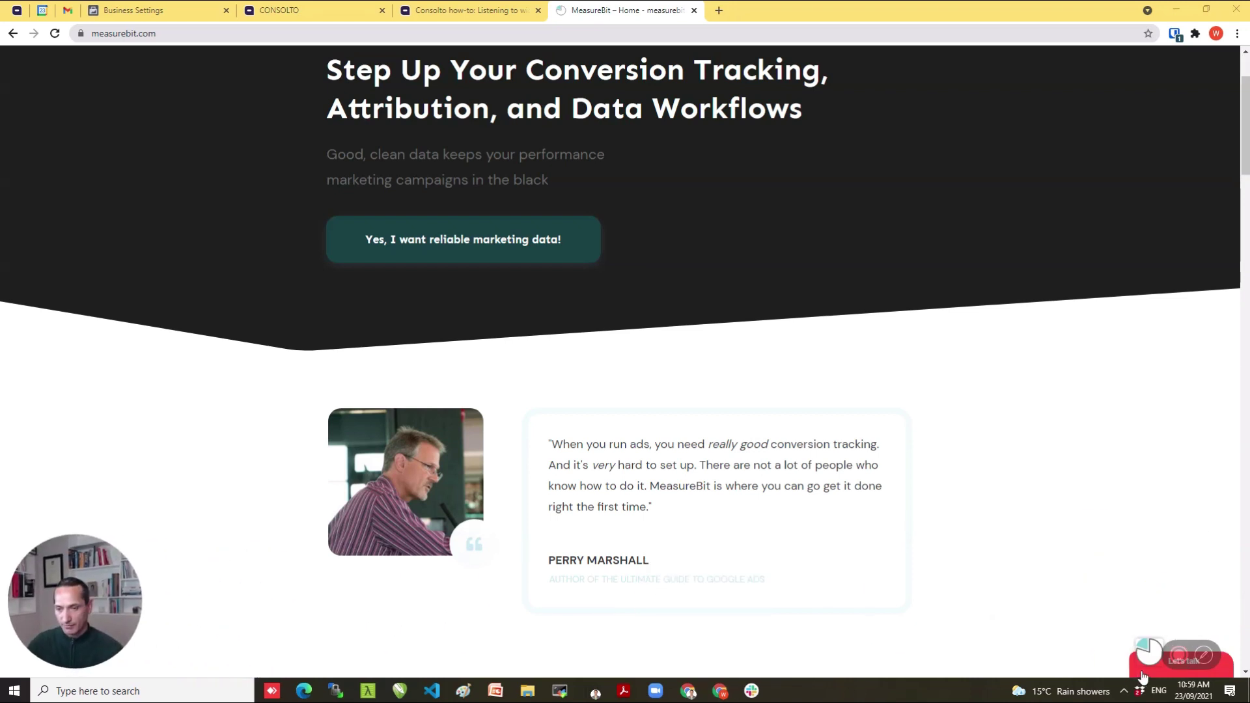
left_click(1142, 673)
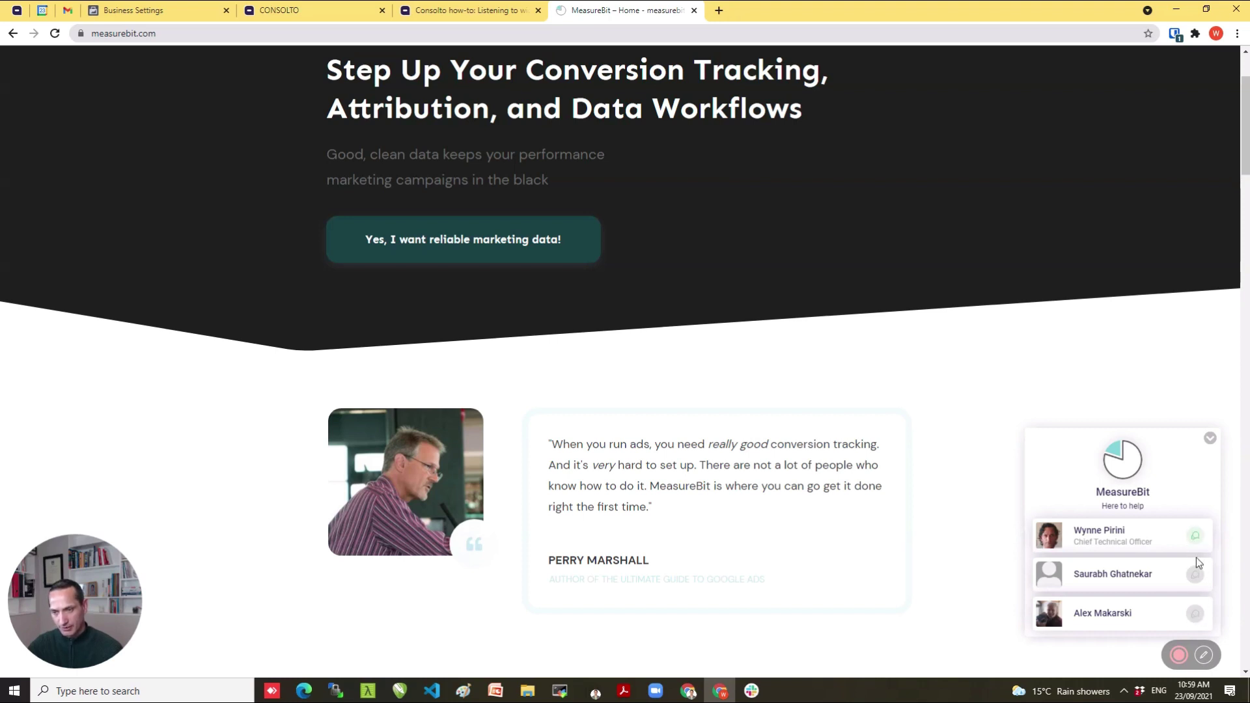
Start a test video call to the Chief Technical Officer from the live widget, end it, and allow microphone and camera access.
left_click(1105, 539)
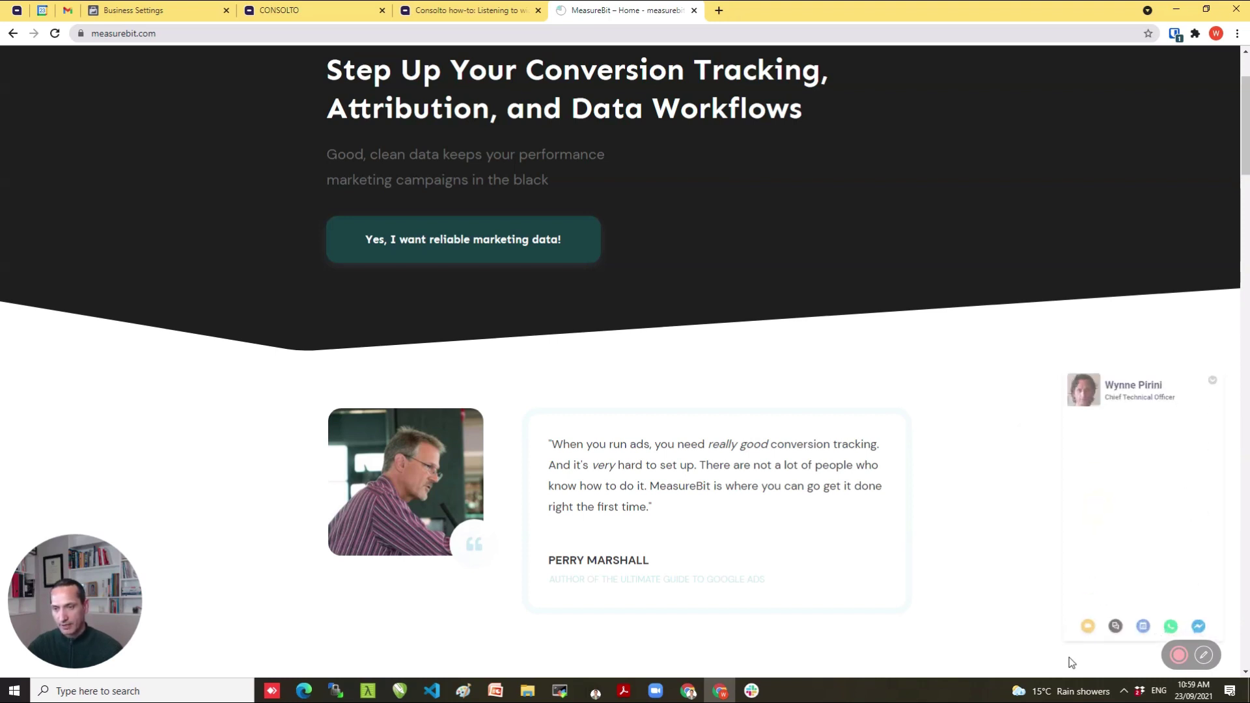
left_click(1037, 620)
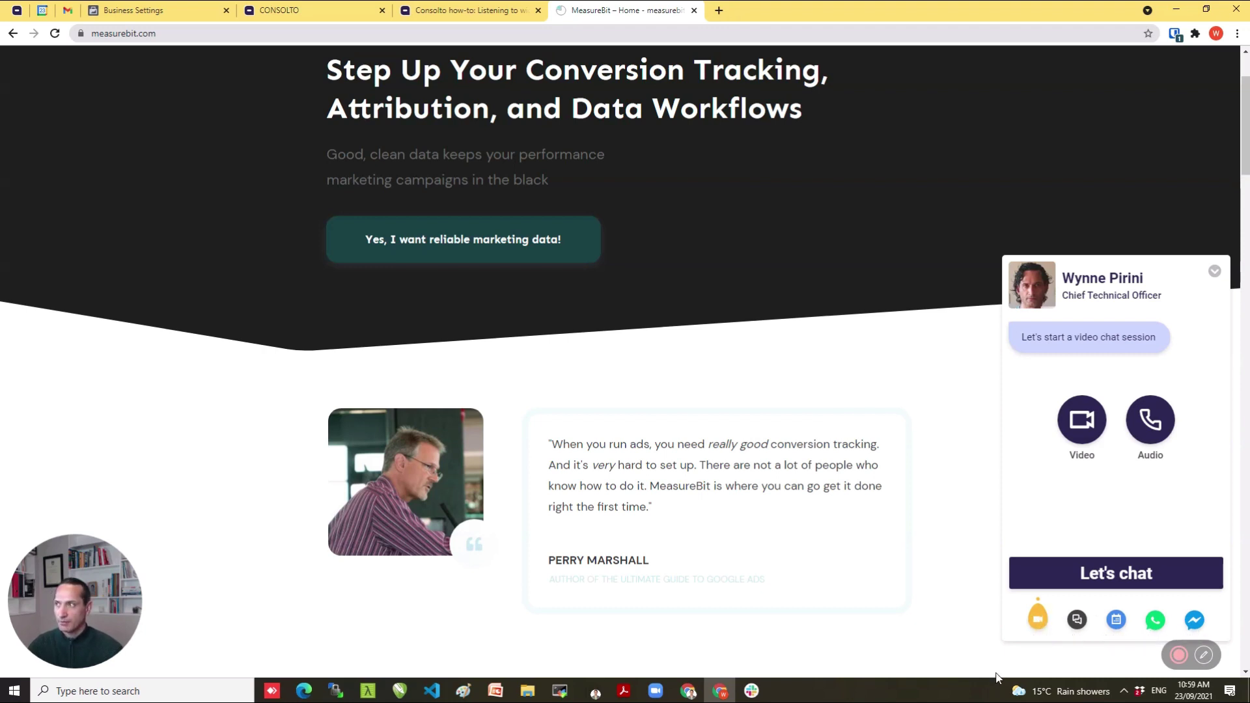
left_click(1038, 624)
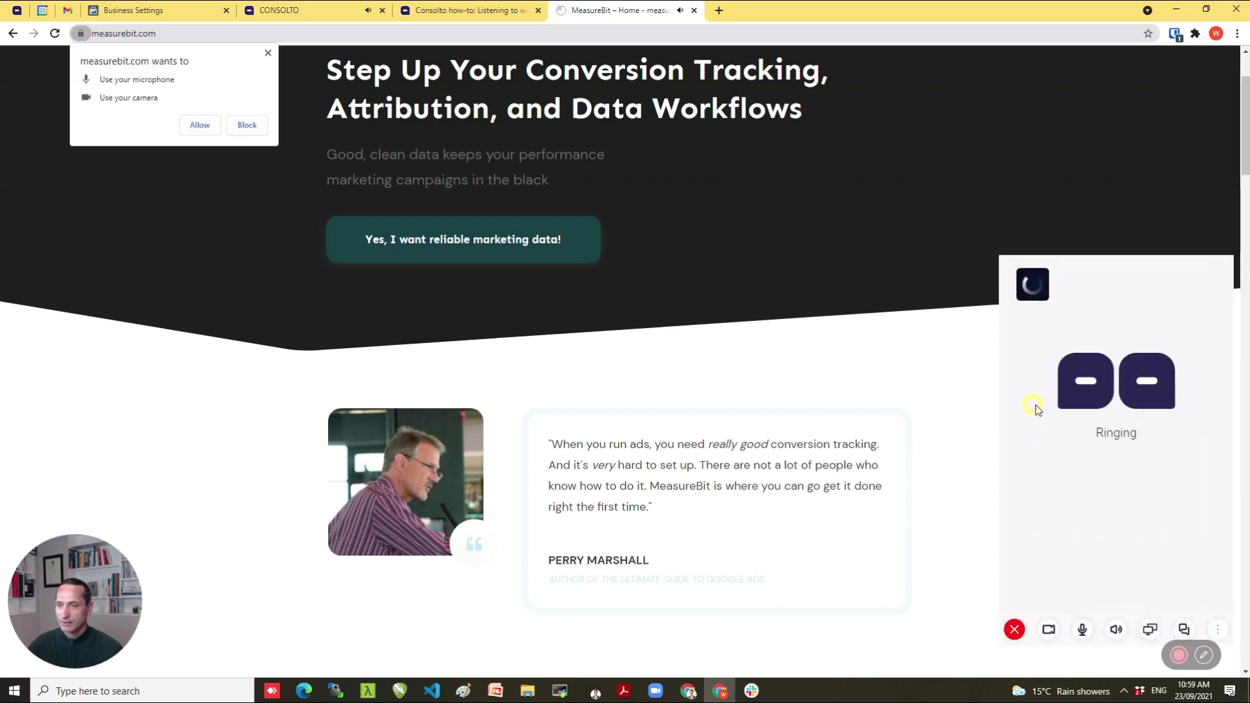
left_click(1015, 629)
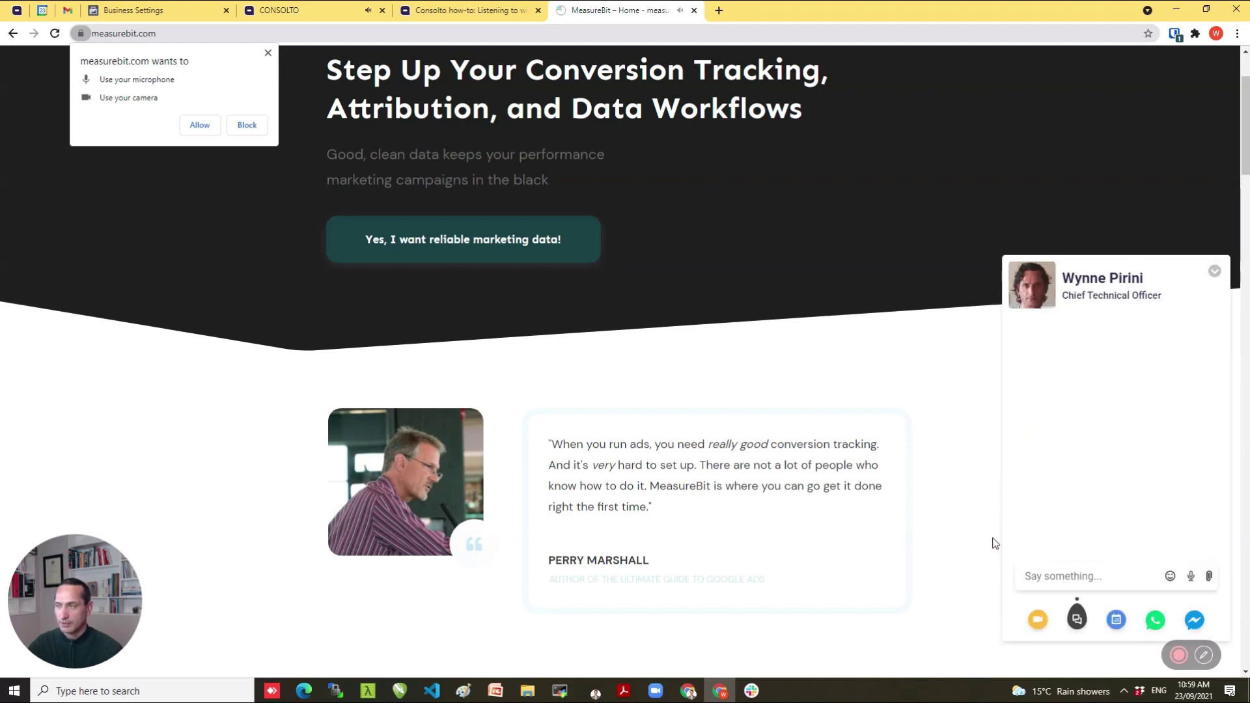
left_click(194, 125)
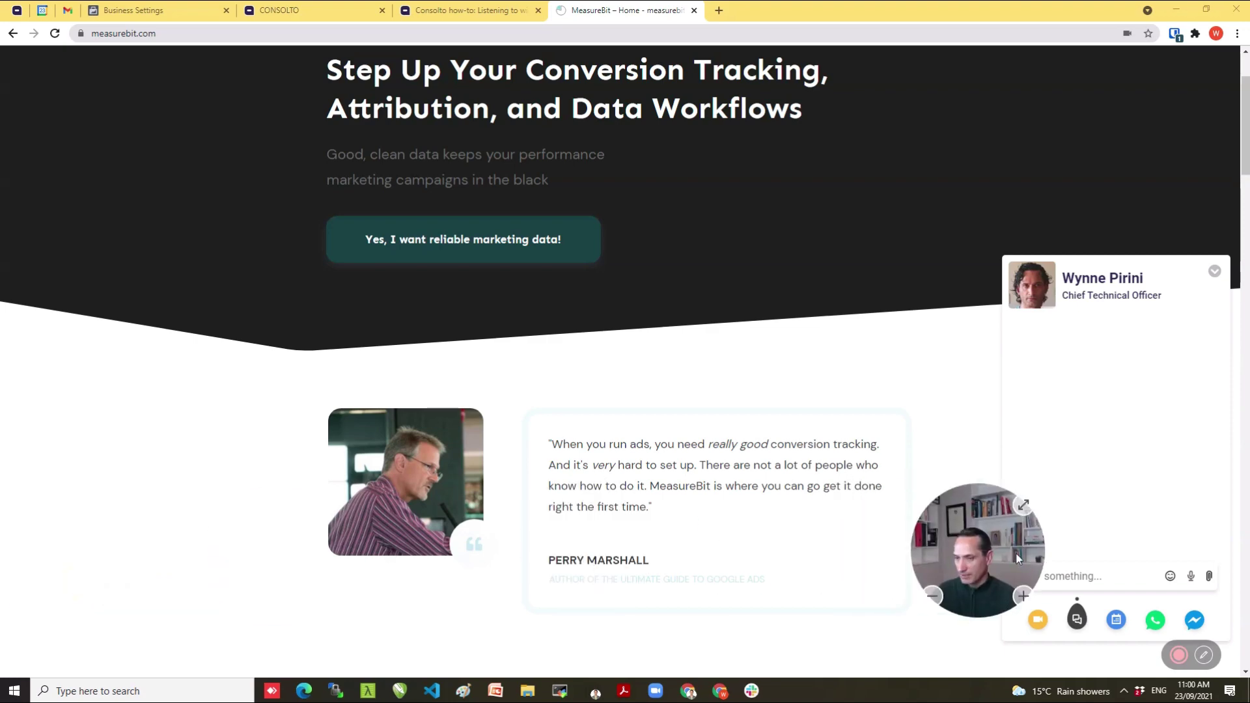
Close the widget events article's tab, and dismiss the call notice in Consolto's Team Center.
left_click(447, 7)
left_click(312, 8)
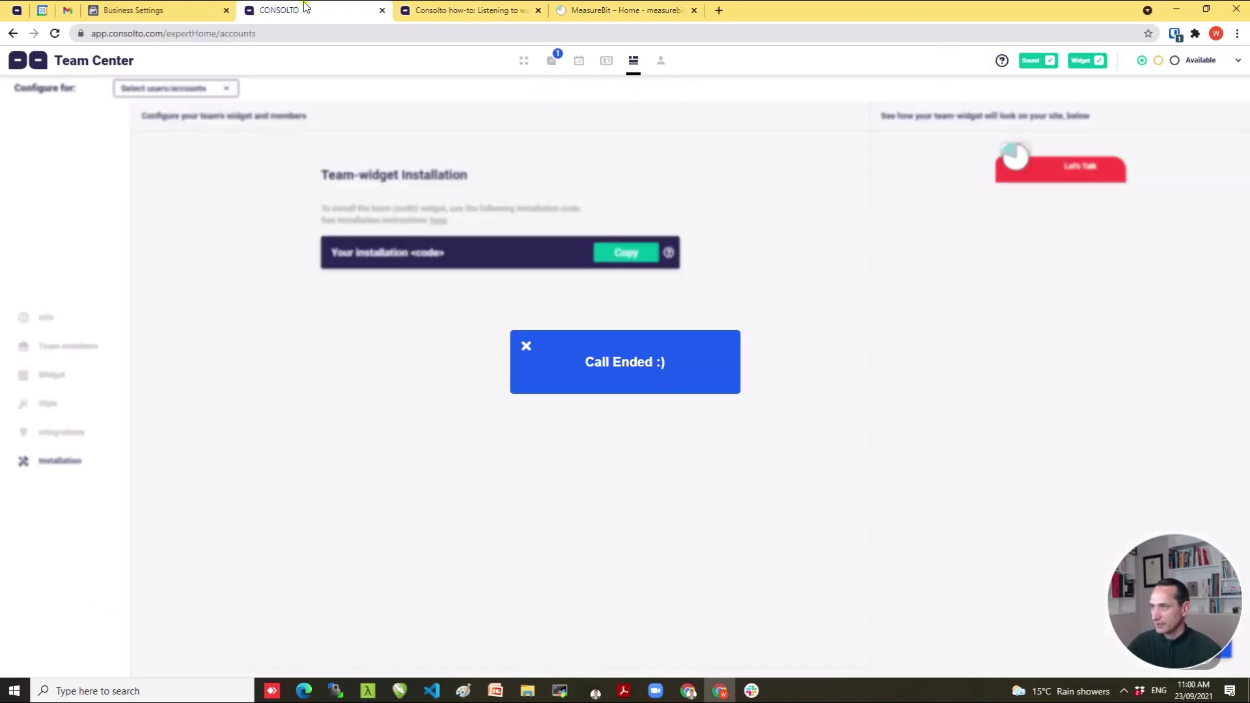
left_click(512, 8)
left_click(538, 10)
left_click(313, 10)
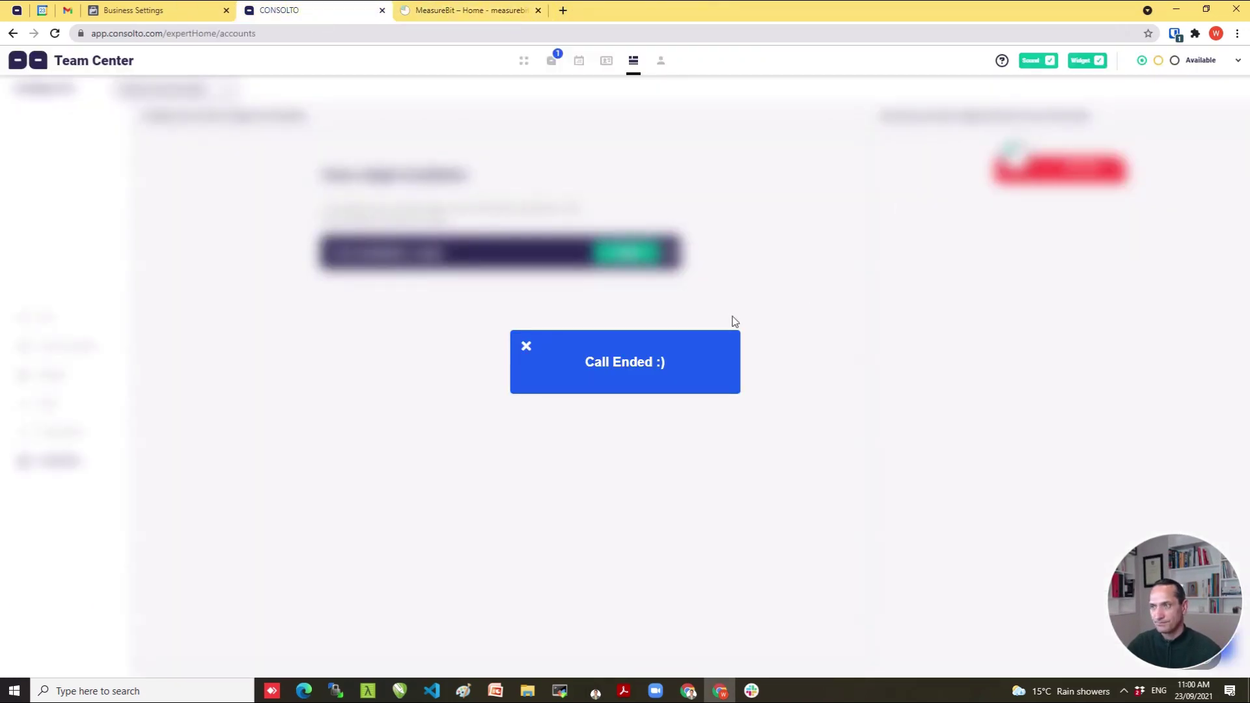
left_click(525, 346)
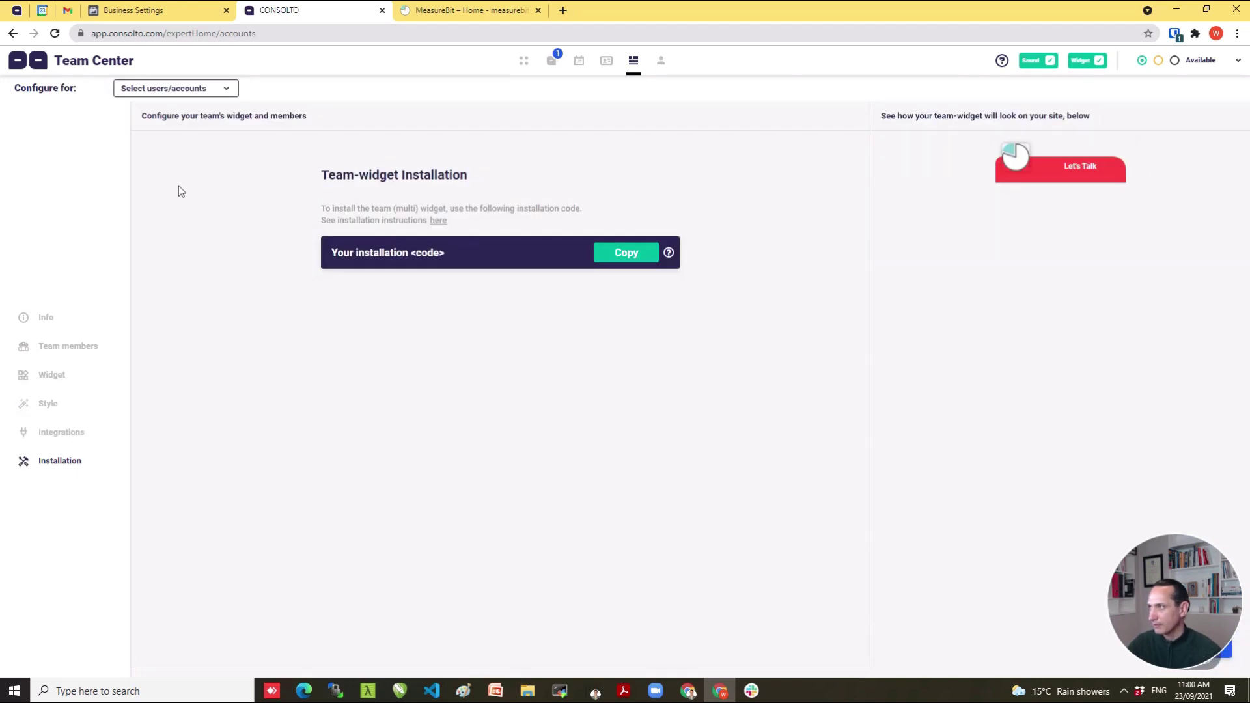
Go through the Personal Setting area's personal info, notifications, integrations and partnerships sections.
left_click(661, 61)
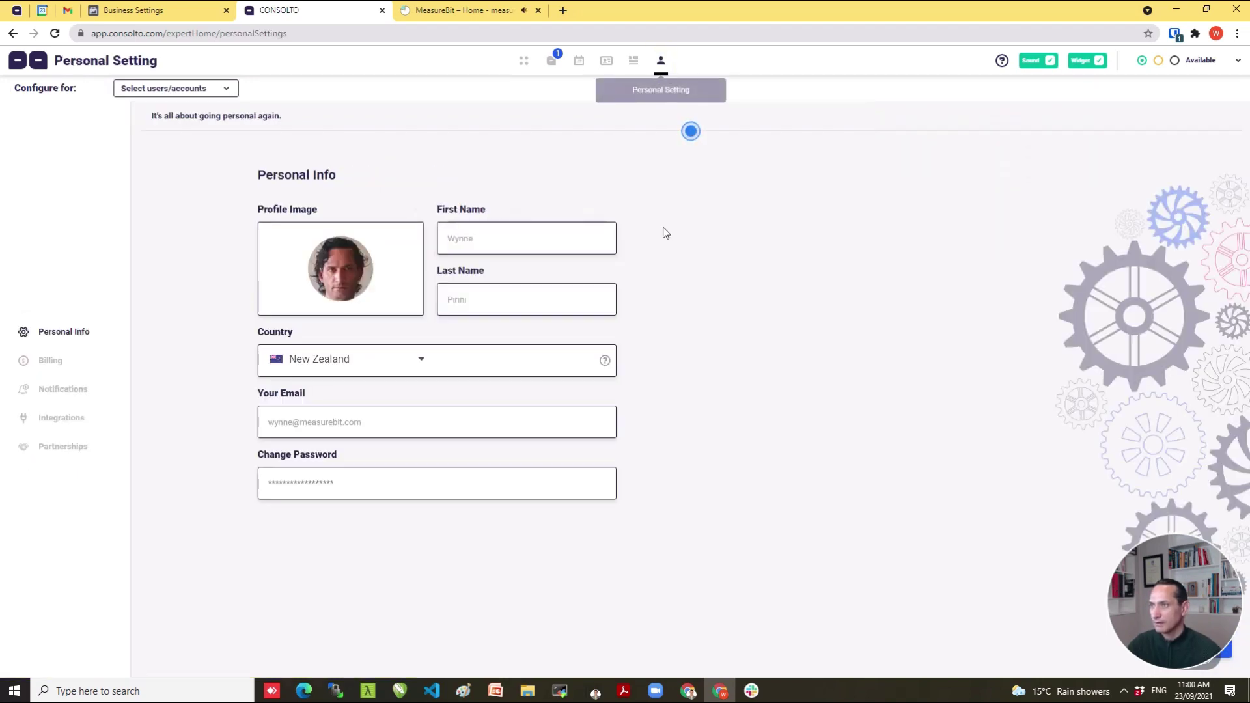
left_click(62, 390)
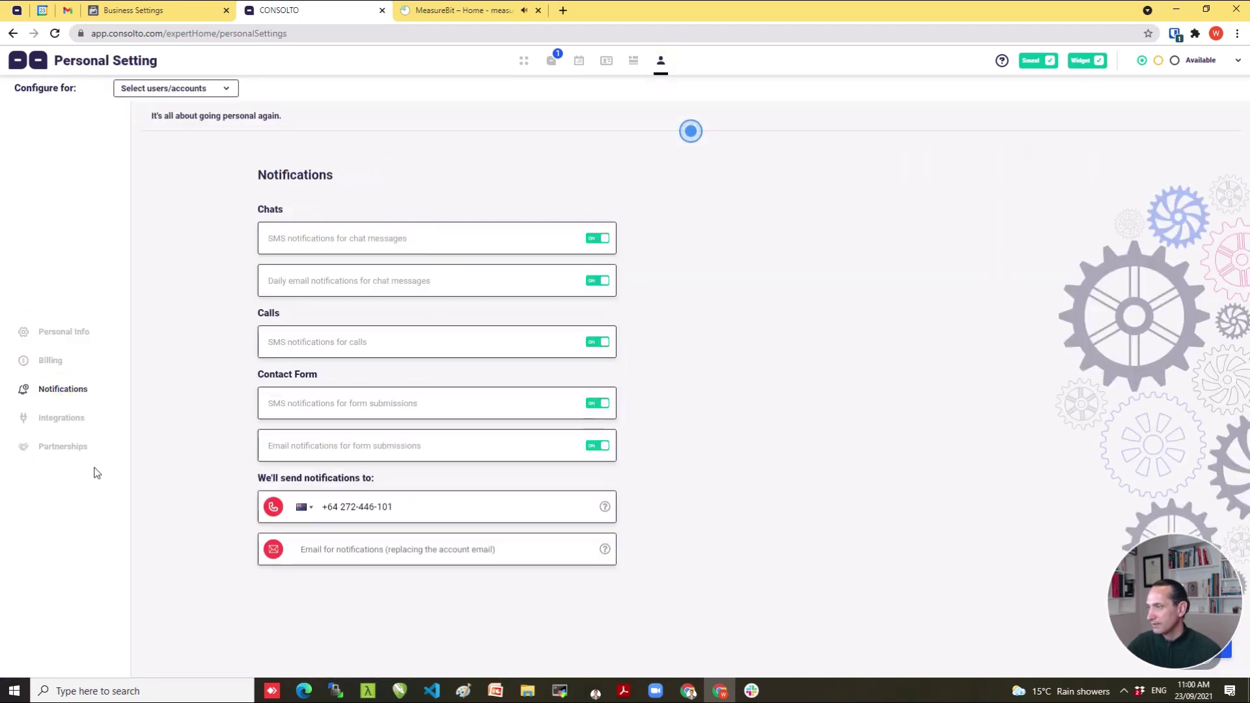
left_click(60, 417)
left_click(59, 446)
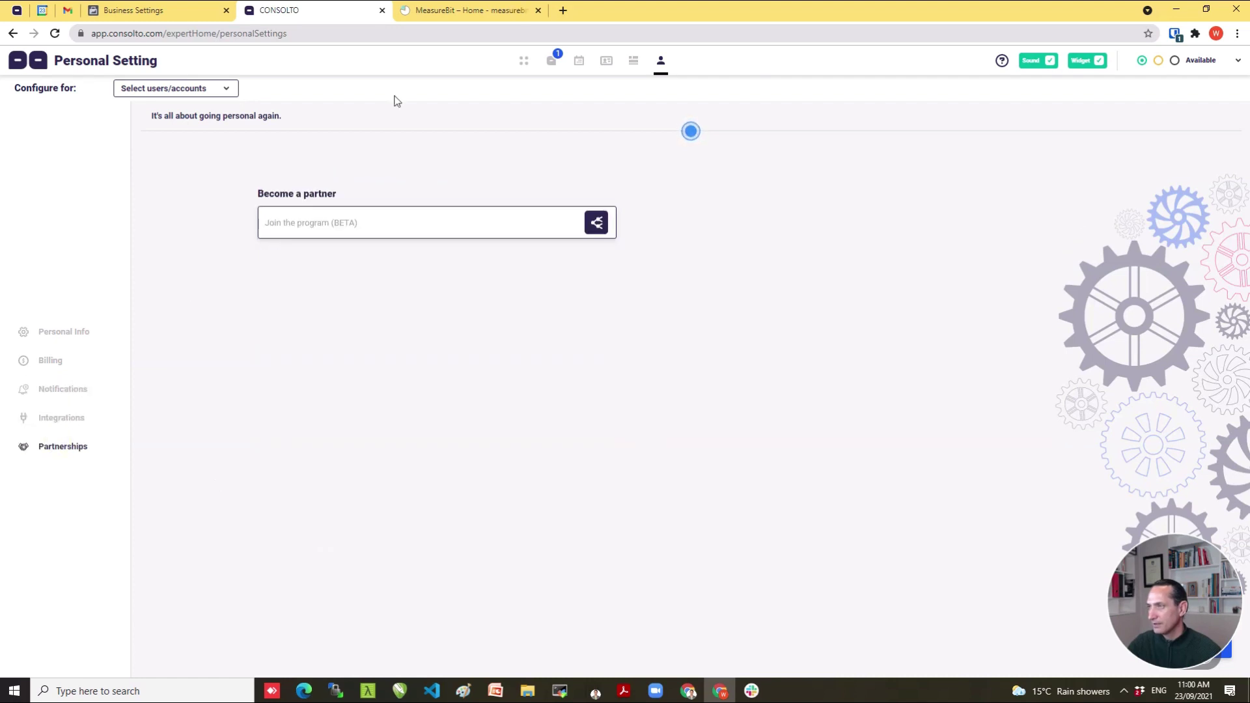
Review the communication channels available for the personal widget in the Widget Center, down to the phone number and contact form.
left_click(606, 61)
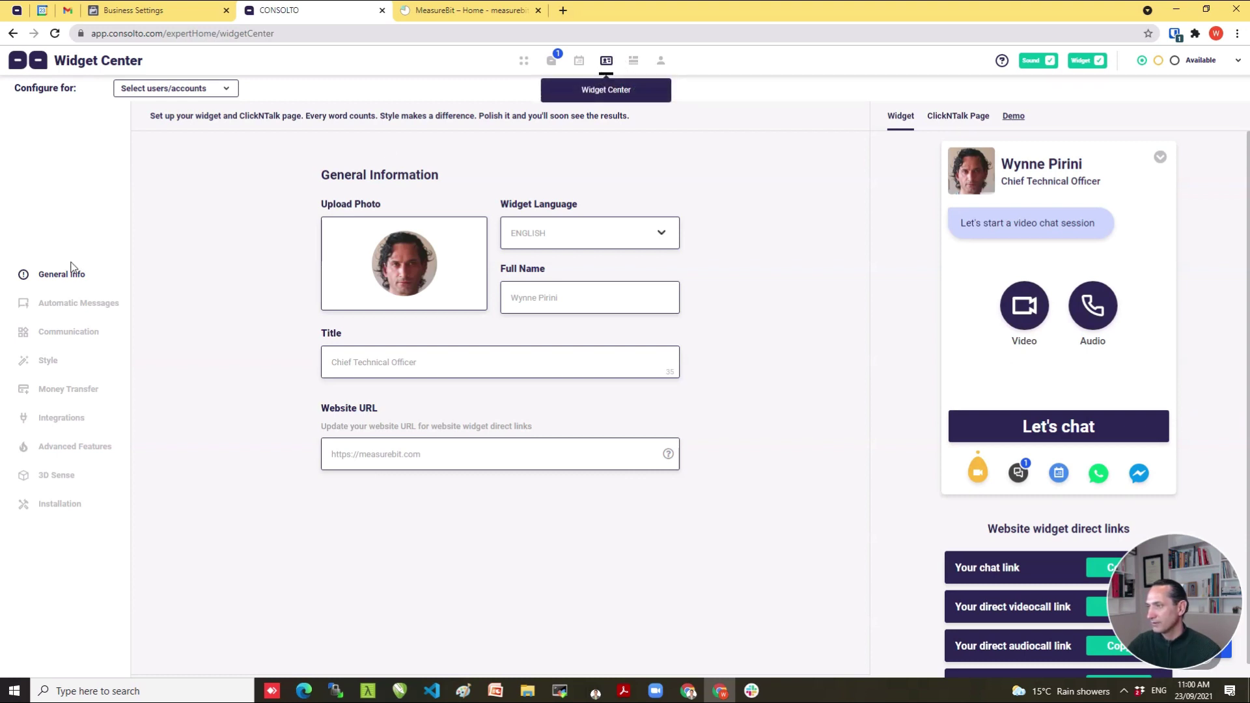
left_click(44, 304)
left_click(64, 333)
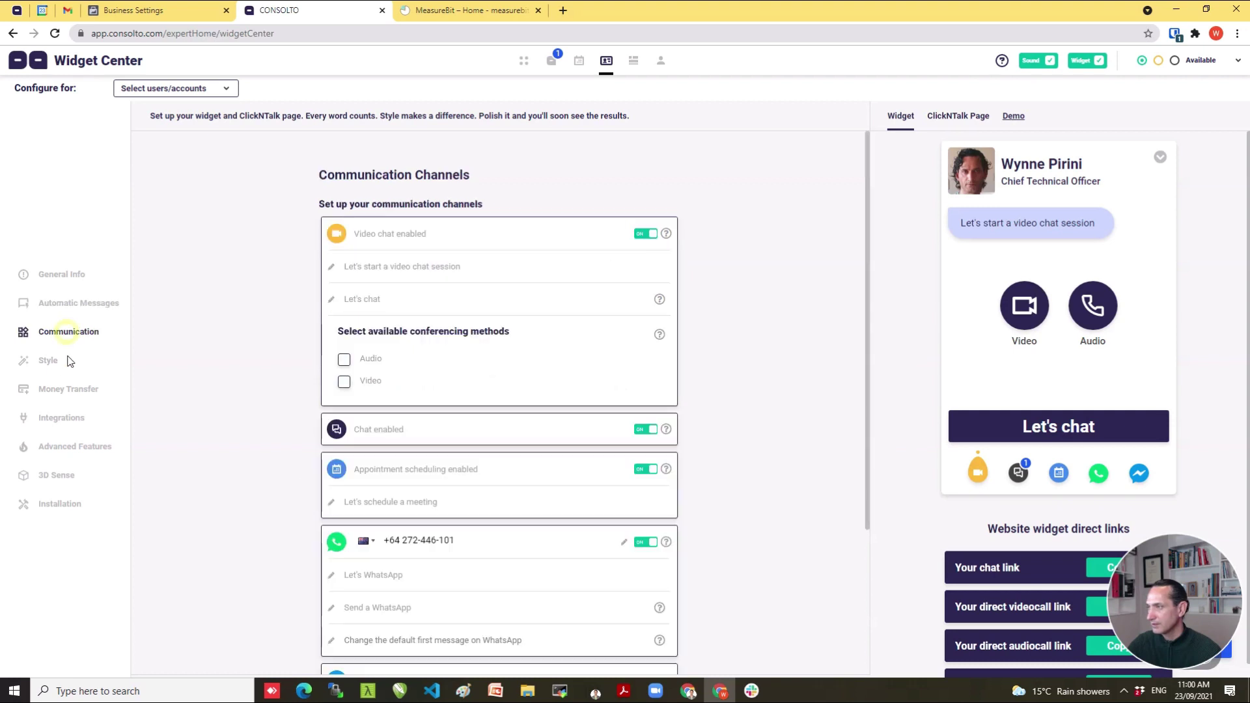
scroll(291, 408, "down", 1)
scroll(291, 408, "down", 3)
scroll(293, 413, "up", 1)
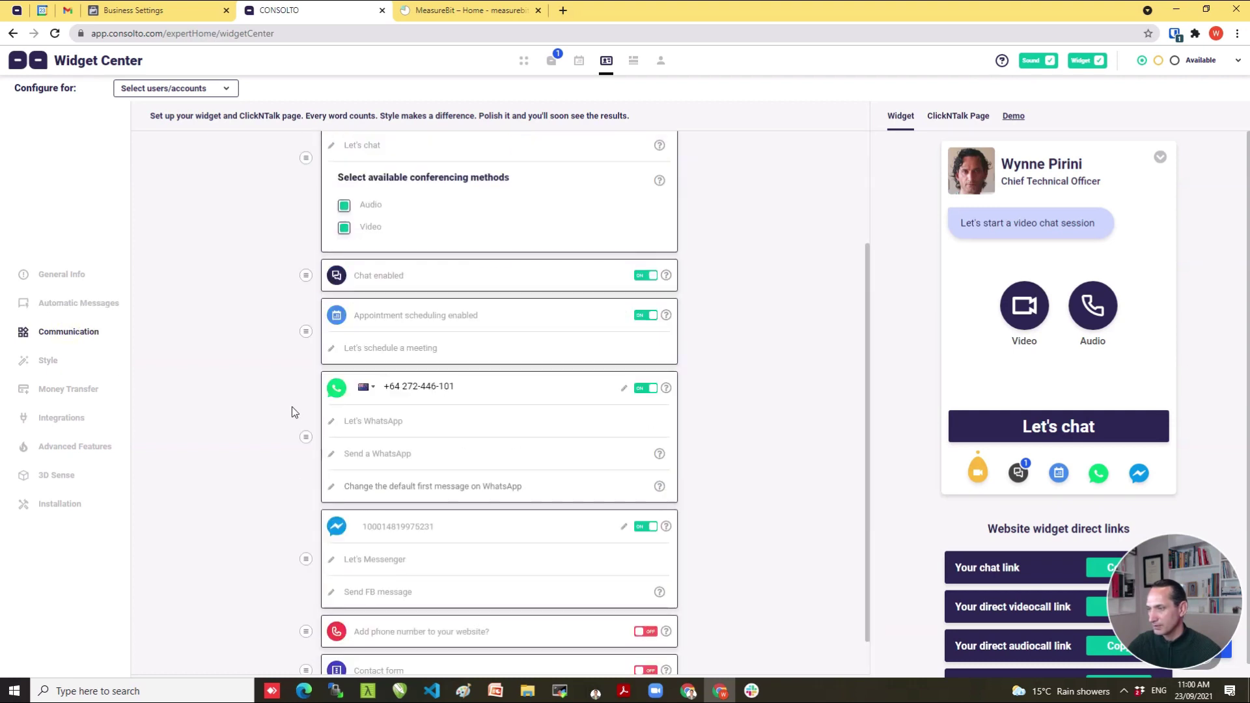
scroll(293, 413, "down", 1)
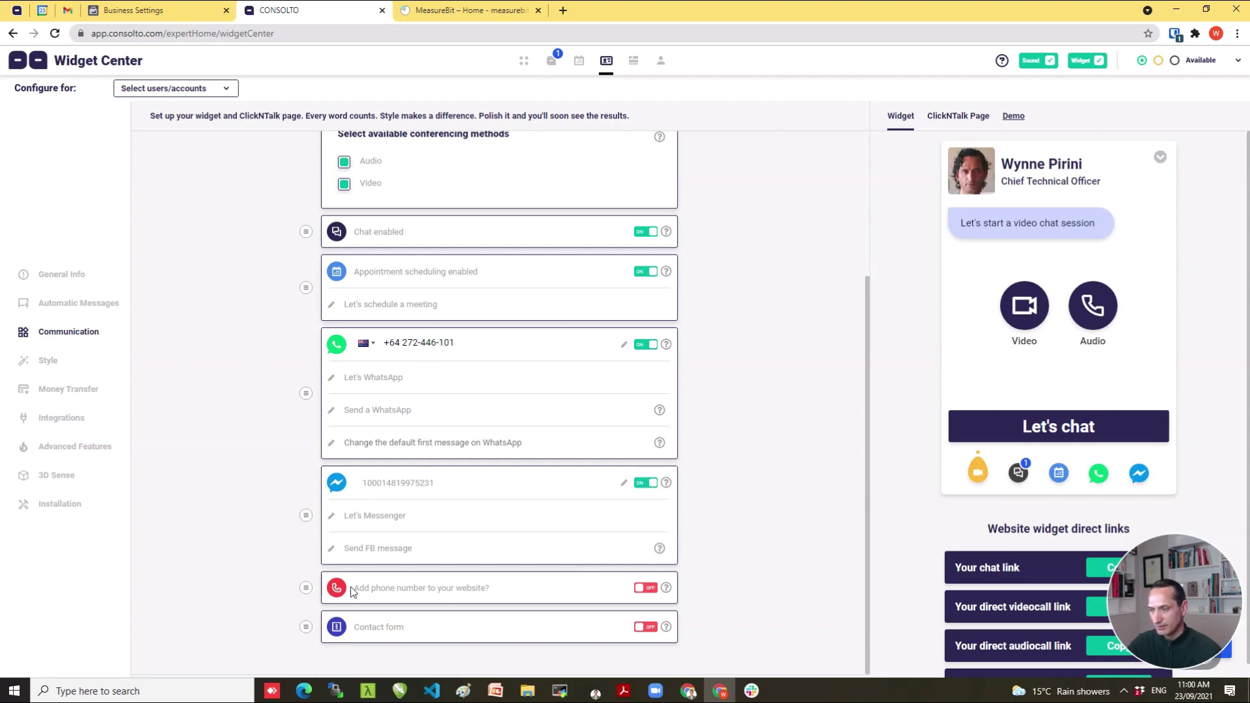
Enable the phone number channel briefly and disable it again, and enable the contact form channel.
left_click(645, 589)
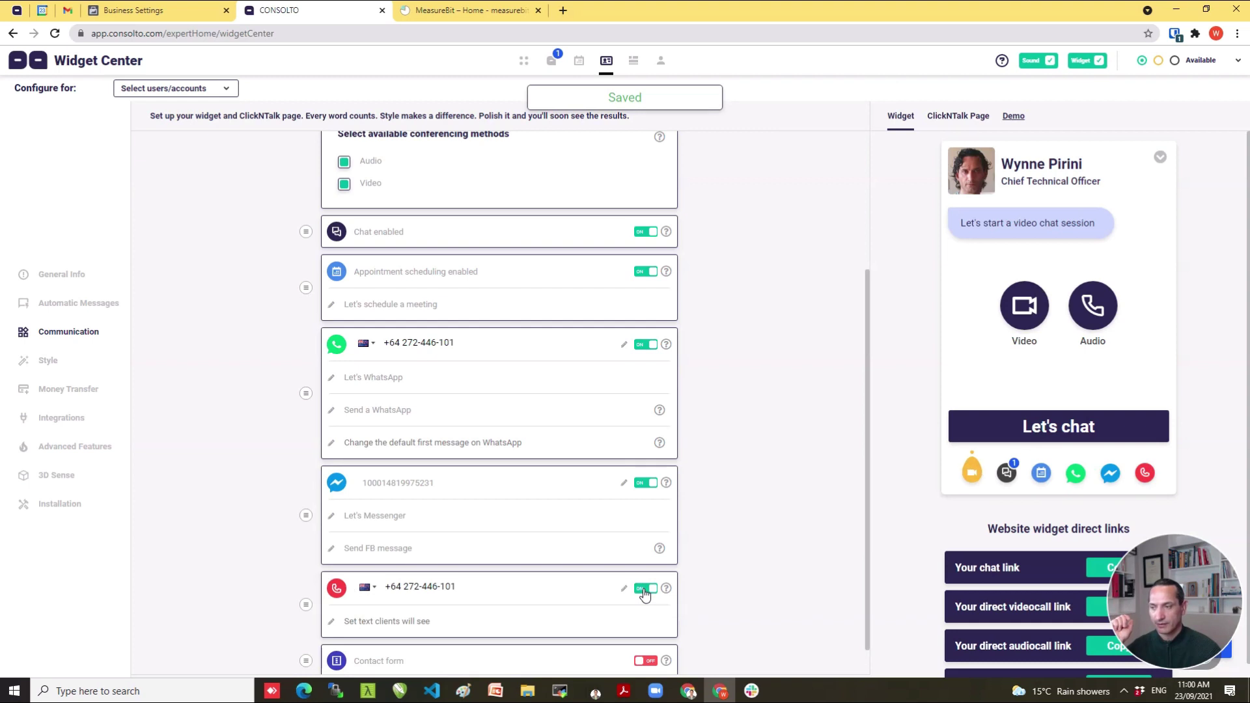
left_click(645, 593)
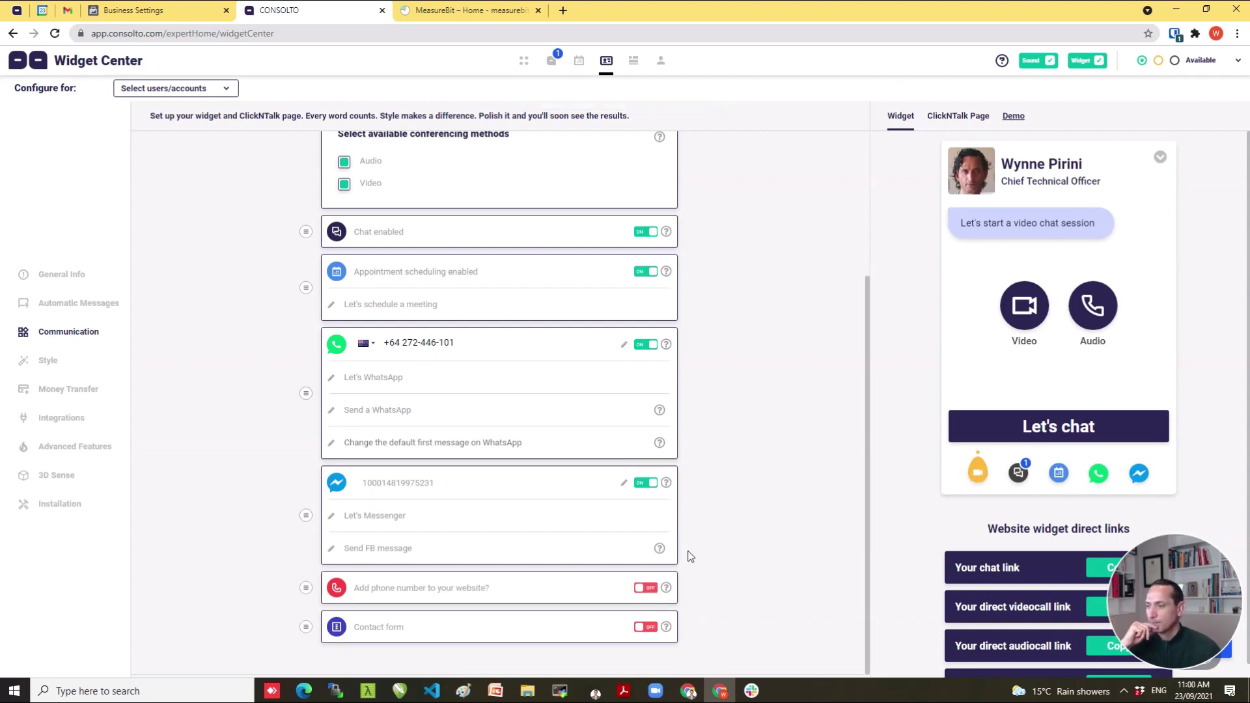
left_click(649, 629)
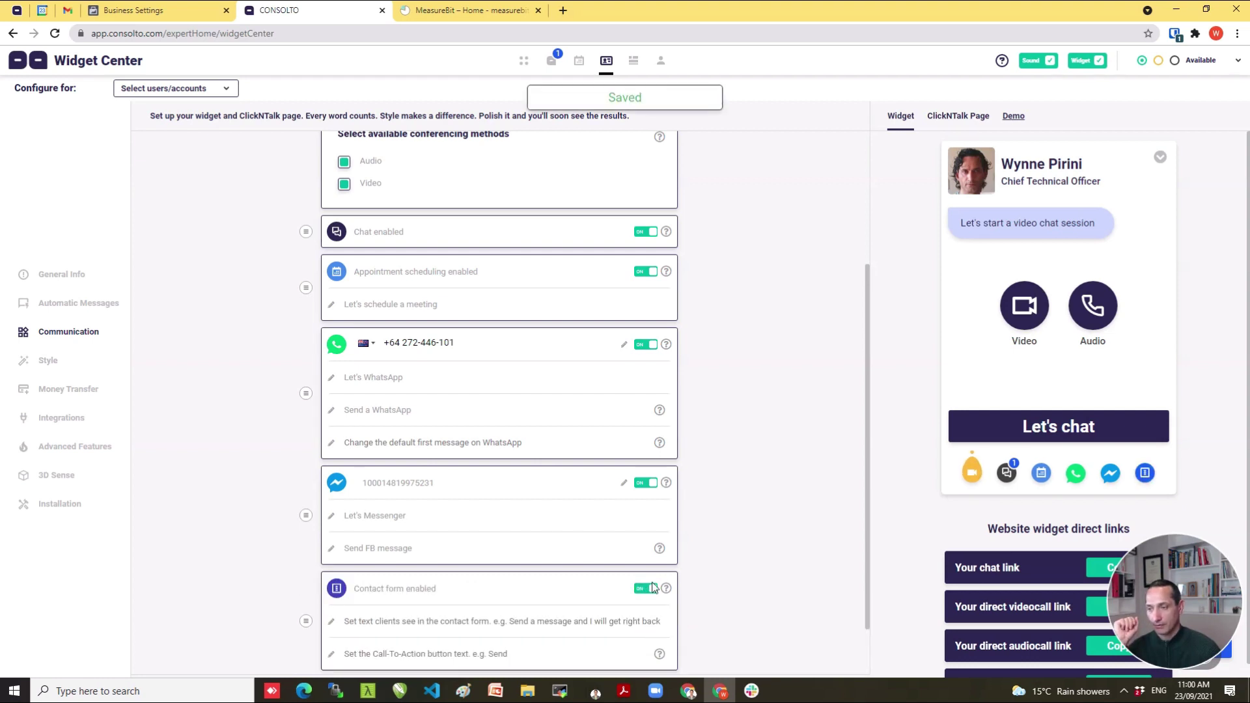
Disable the contact form channel of the personal widget and go back over the remaining communication channels.
left_click(649, 592)
scroll(573, 480, "up", 2)
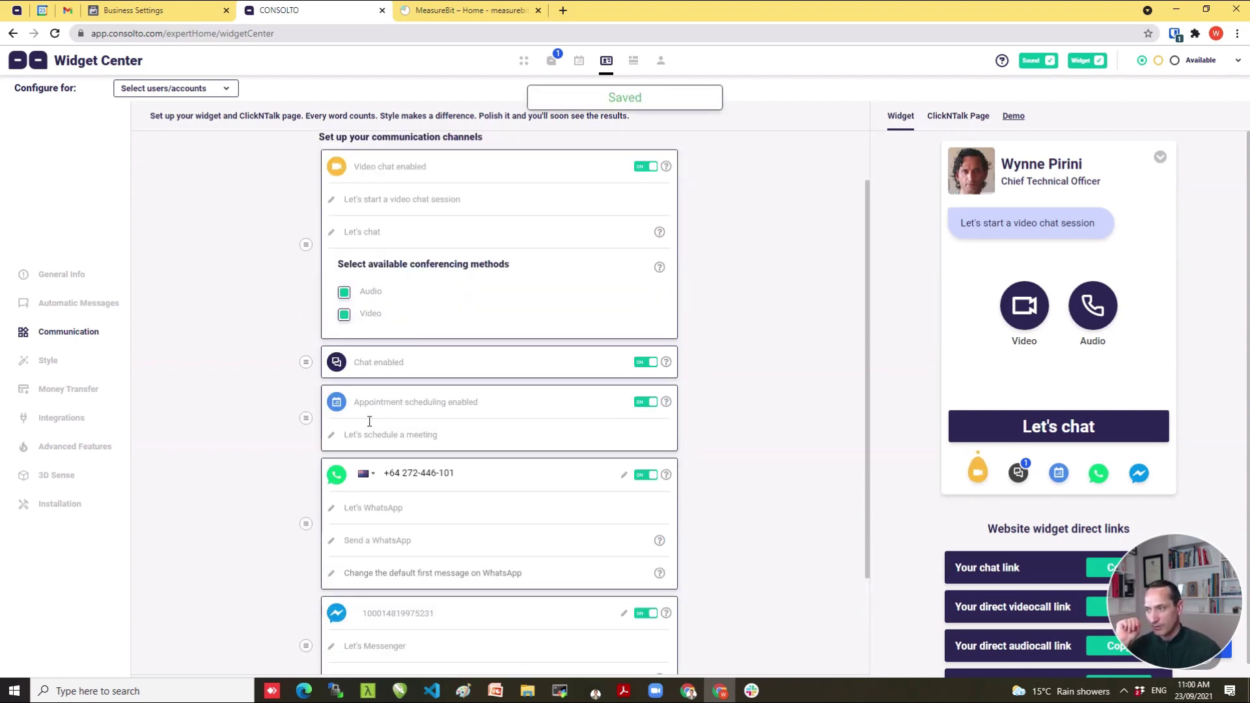
scroll(410, 466, "up", 1)
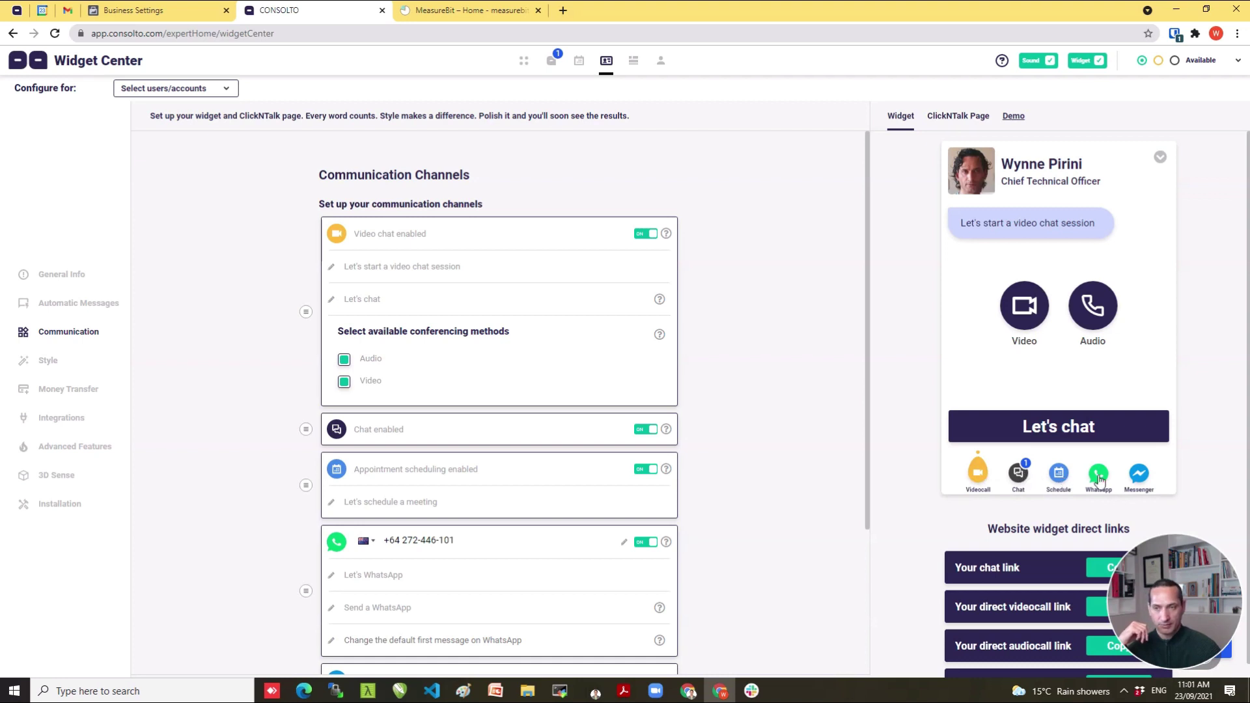
Enable the phone number channel of the personal widget briefly and disable it again.
scroll(565, 514, "down", 3)
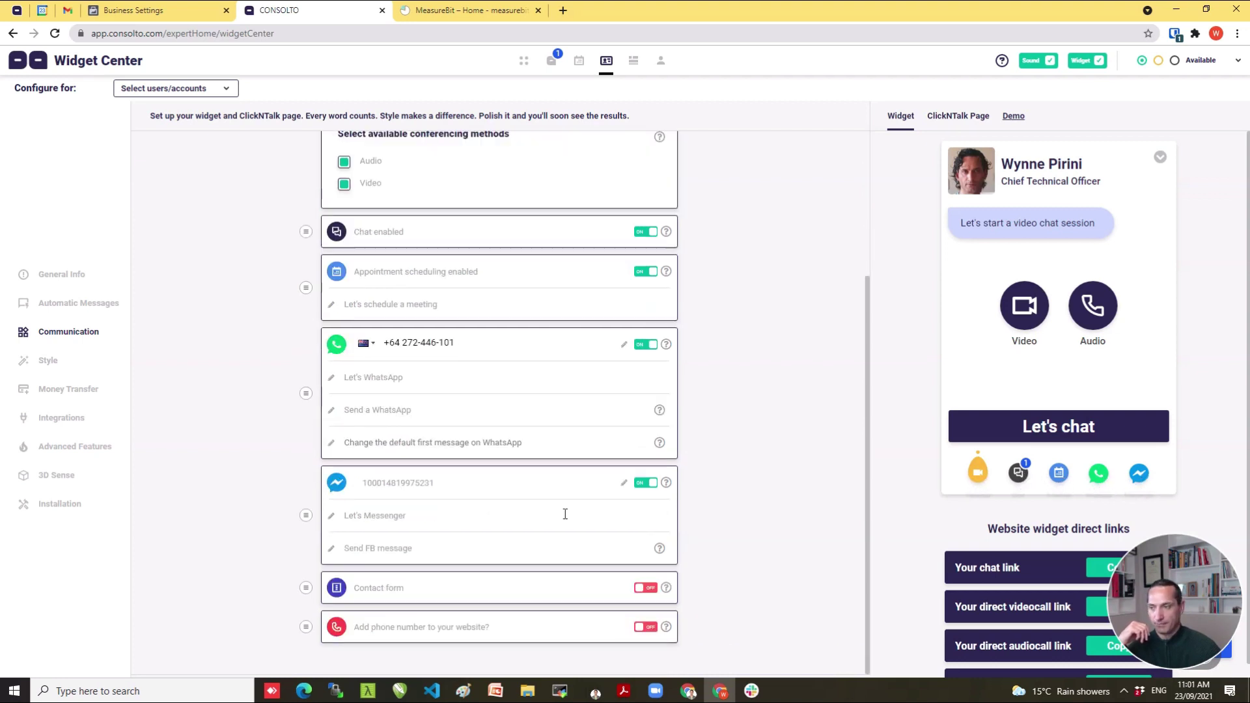
left_click(646, 627)
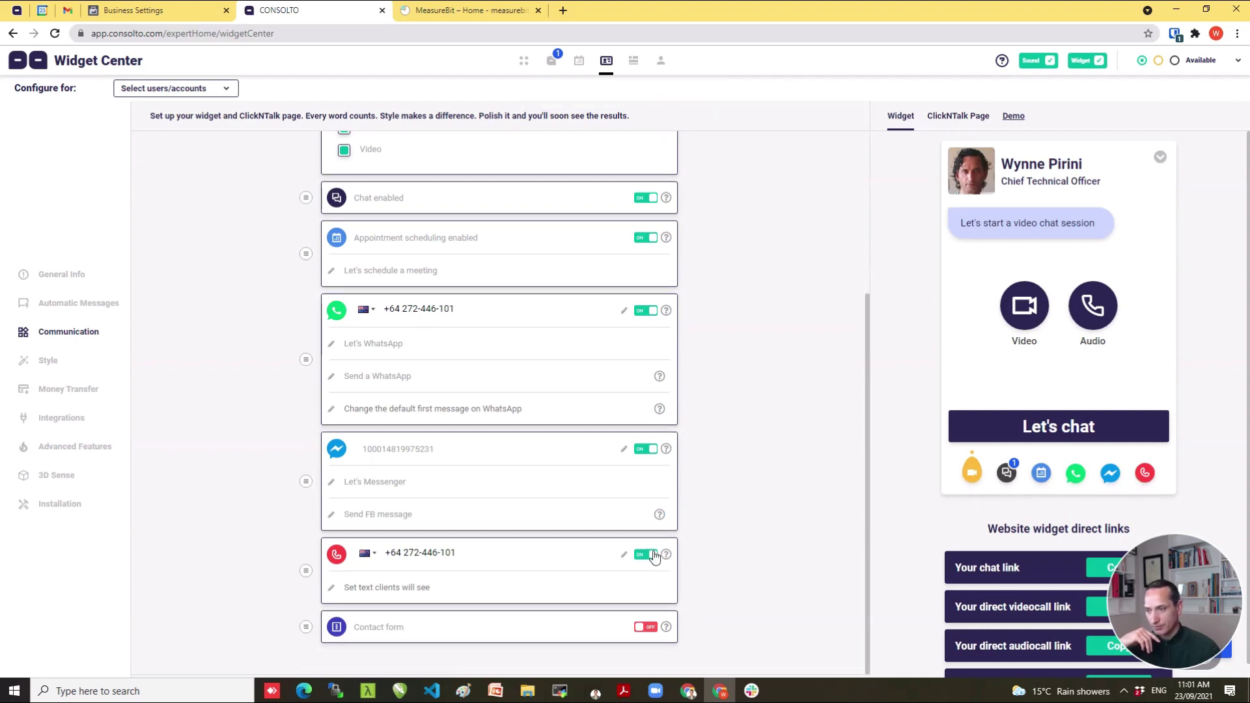
left_click(646, 588)
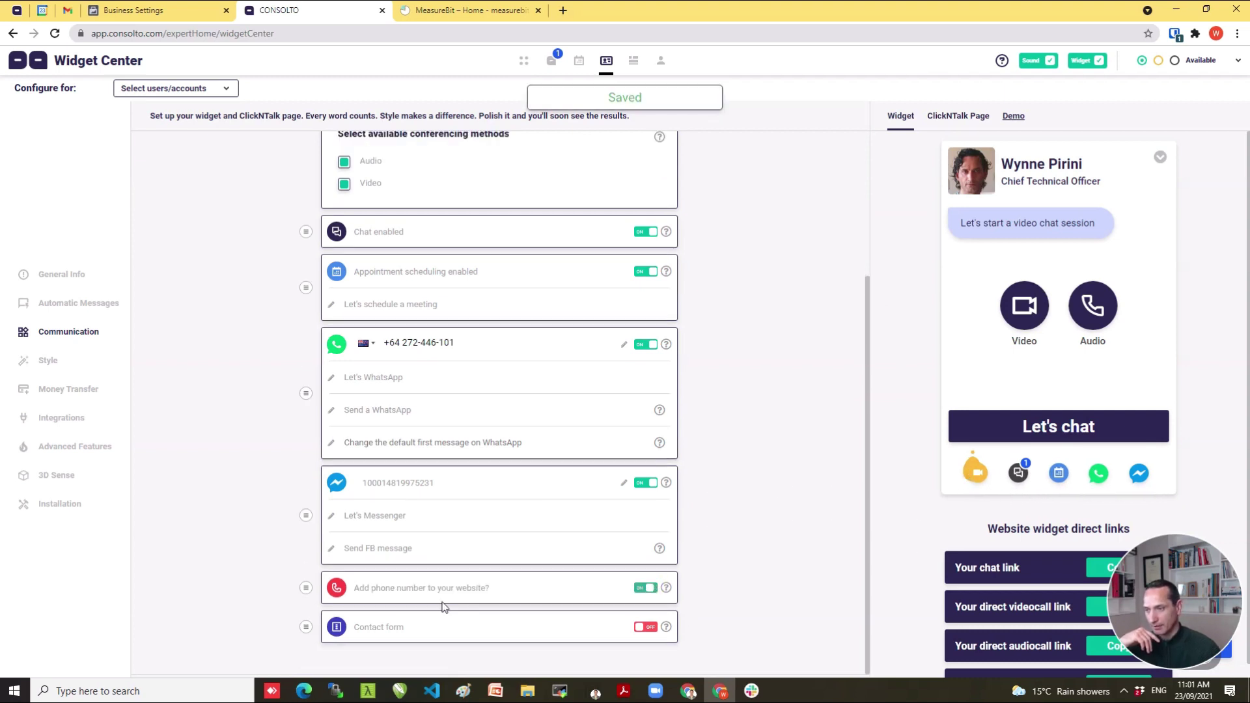
Look over the widget's advanced features, and the requests, agenda and calendar in the Appointment Center.
left_click(68, 447)
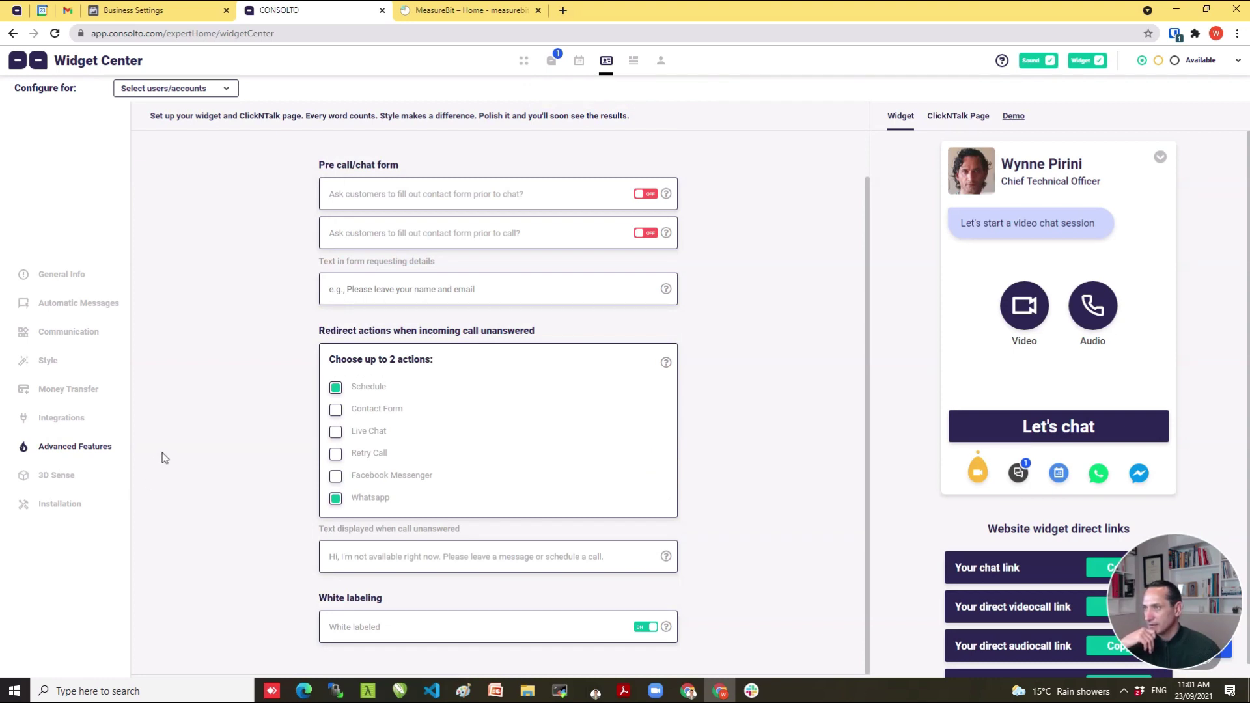
left_click(578, 60)
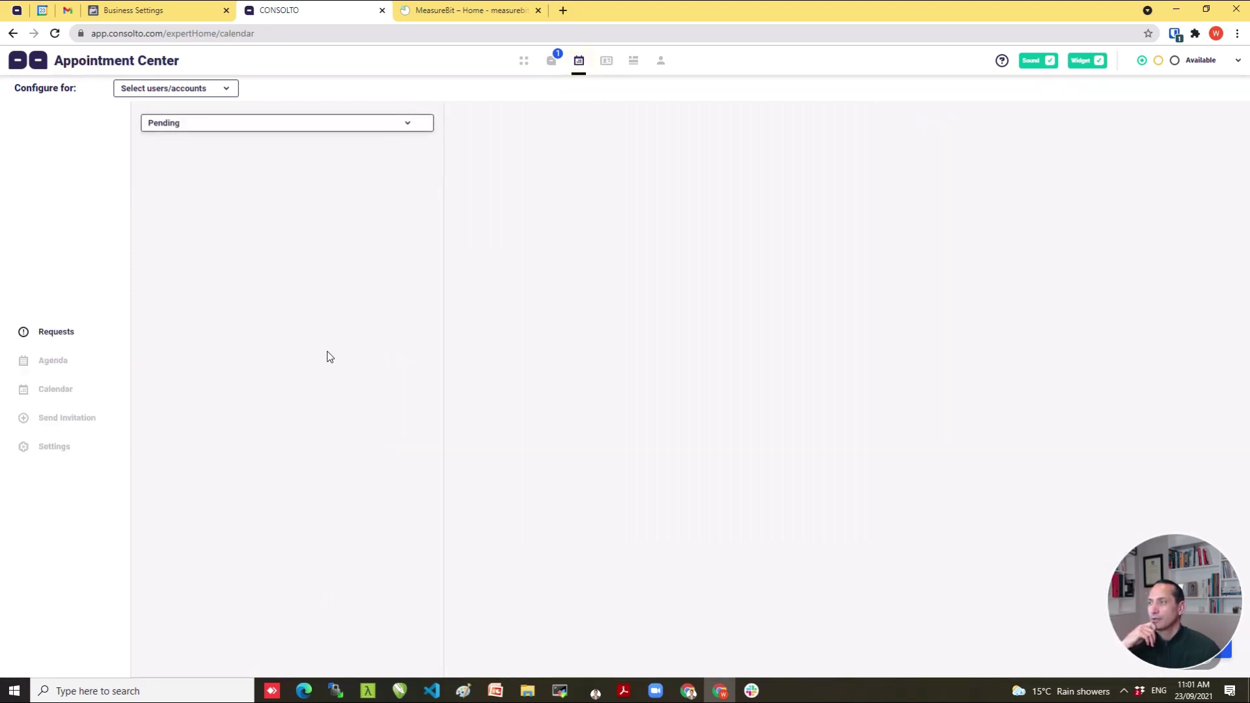
left_click(66, 368)
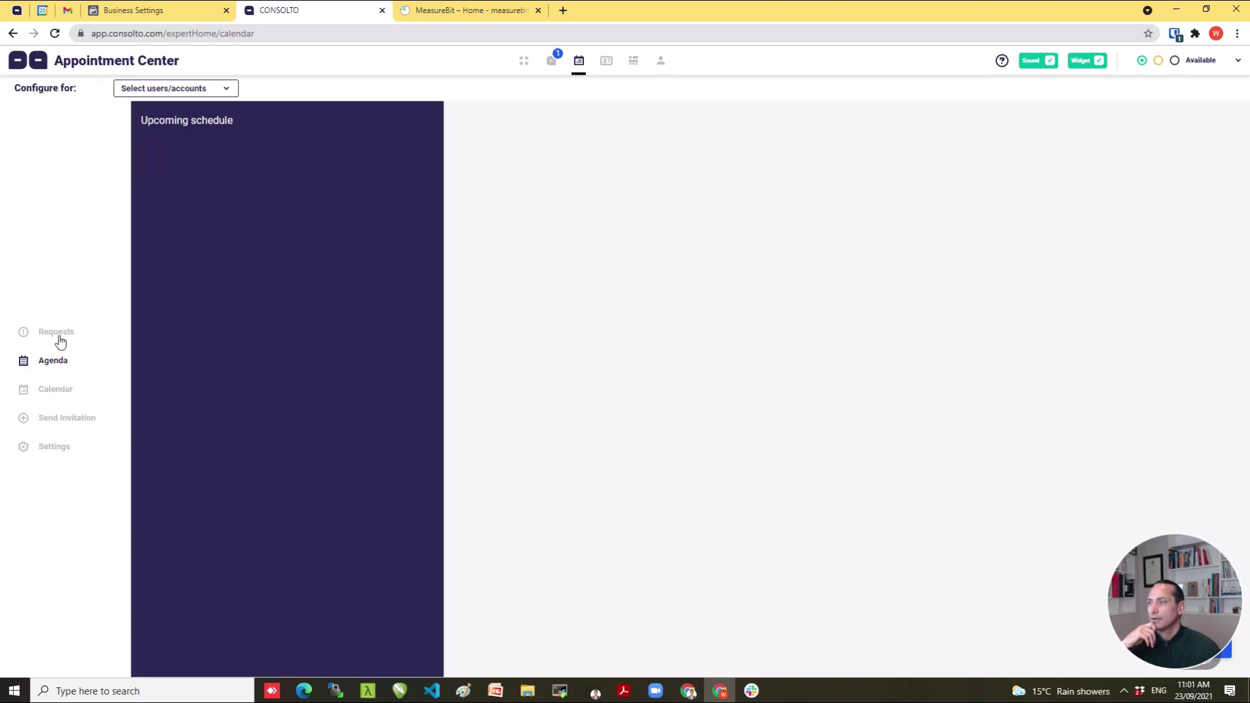
left_click(60, 337)
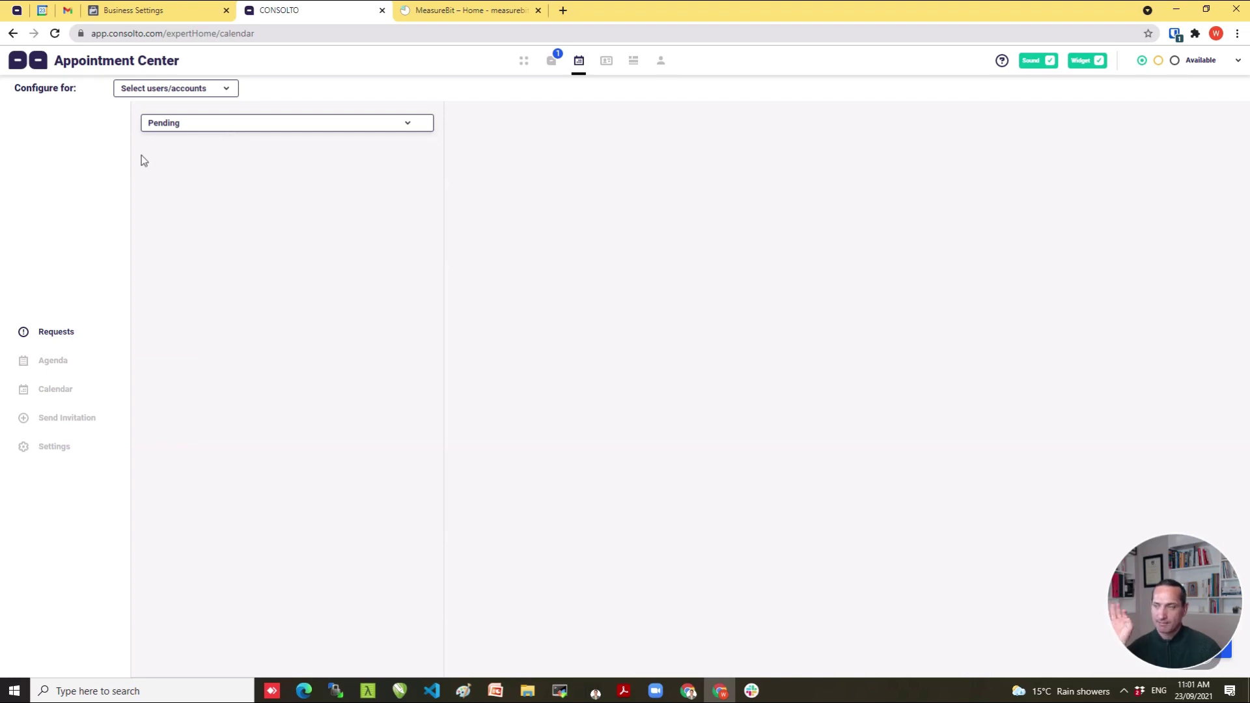
left_click(64, 365)
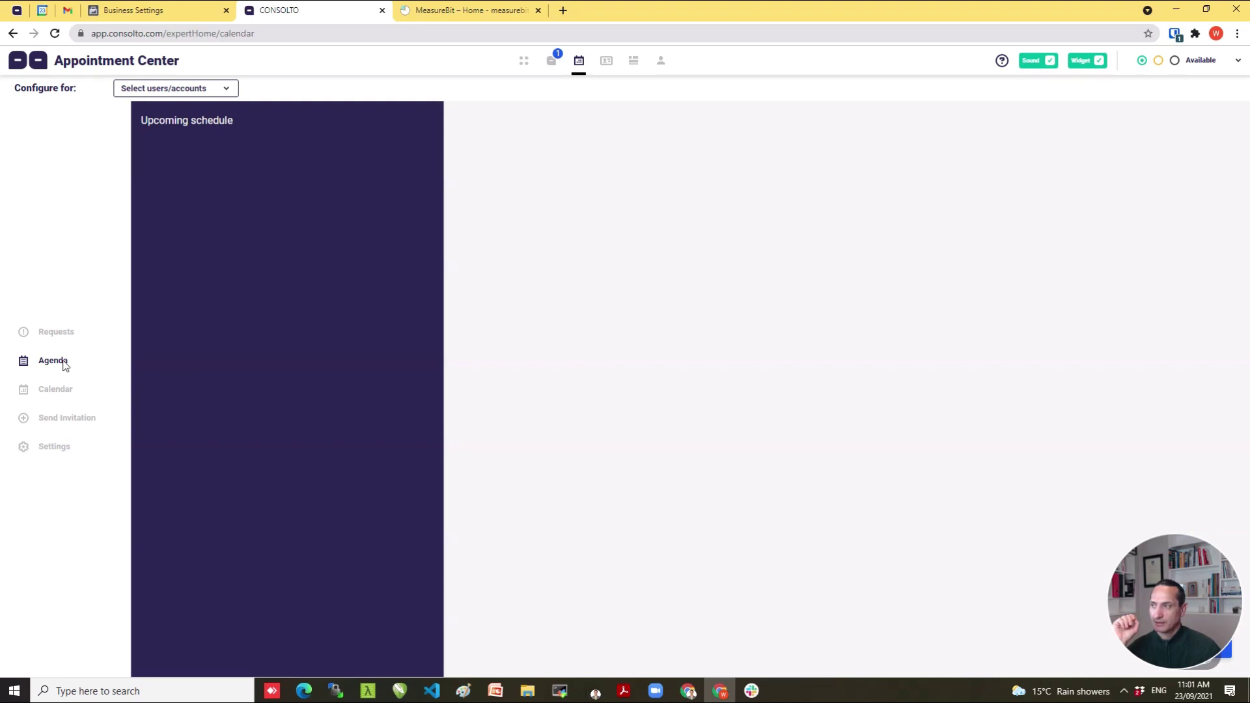
left_click(67, 392)
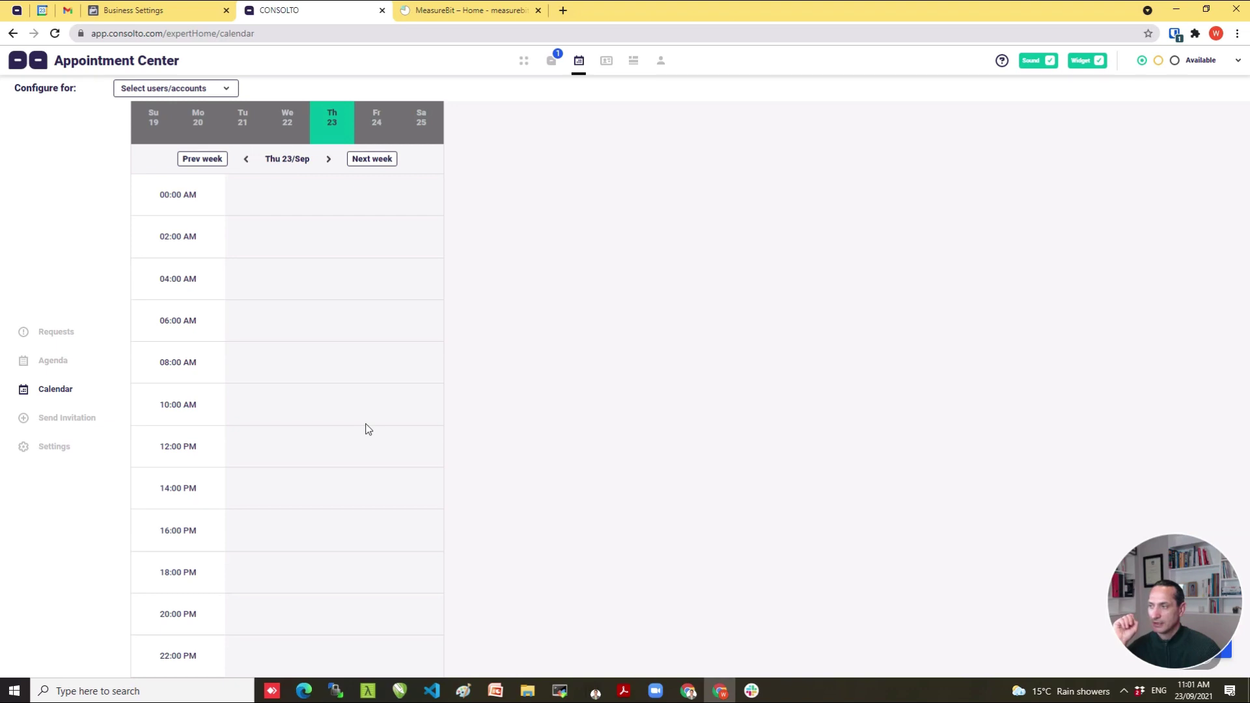
Review the Appointment Center settings, from scheduling flow and available hours down to time zone, reminder emails and Google calendar sync.
left_click(57, 449)
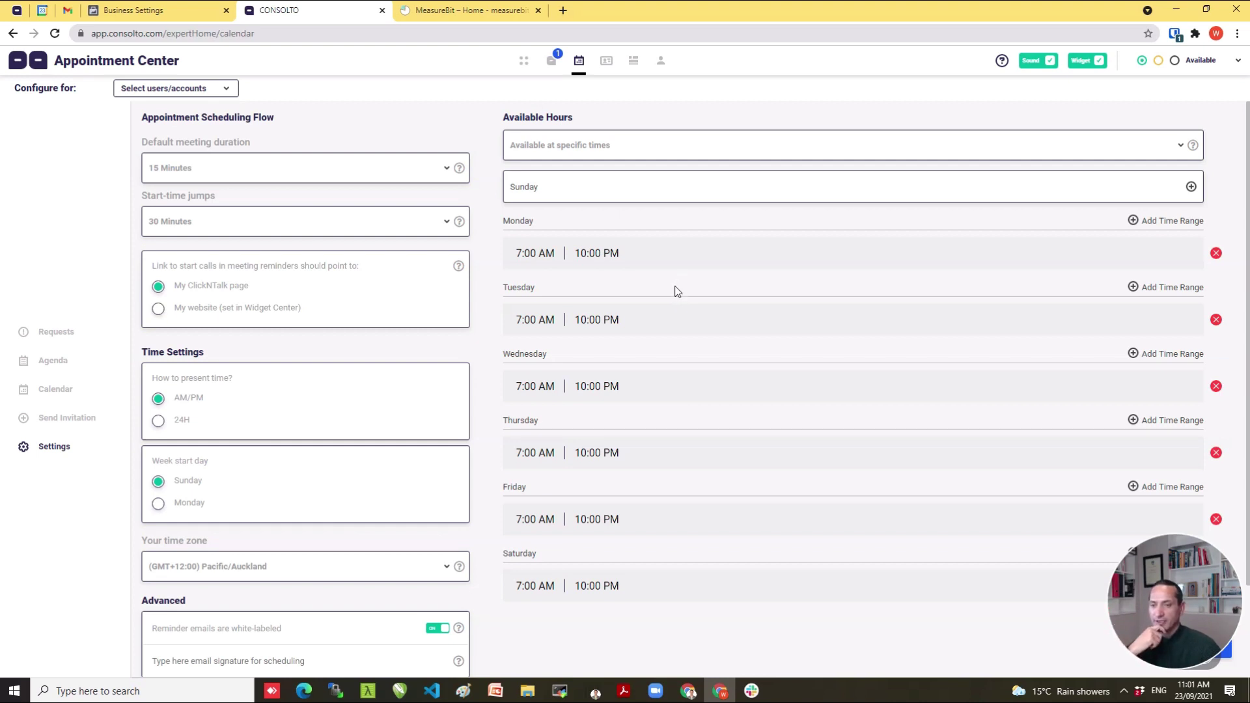
scroll(677, 291, "down", 2)
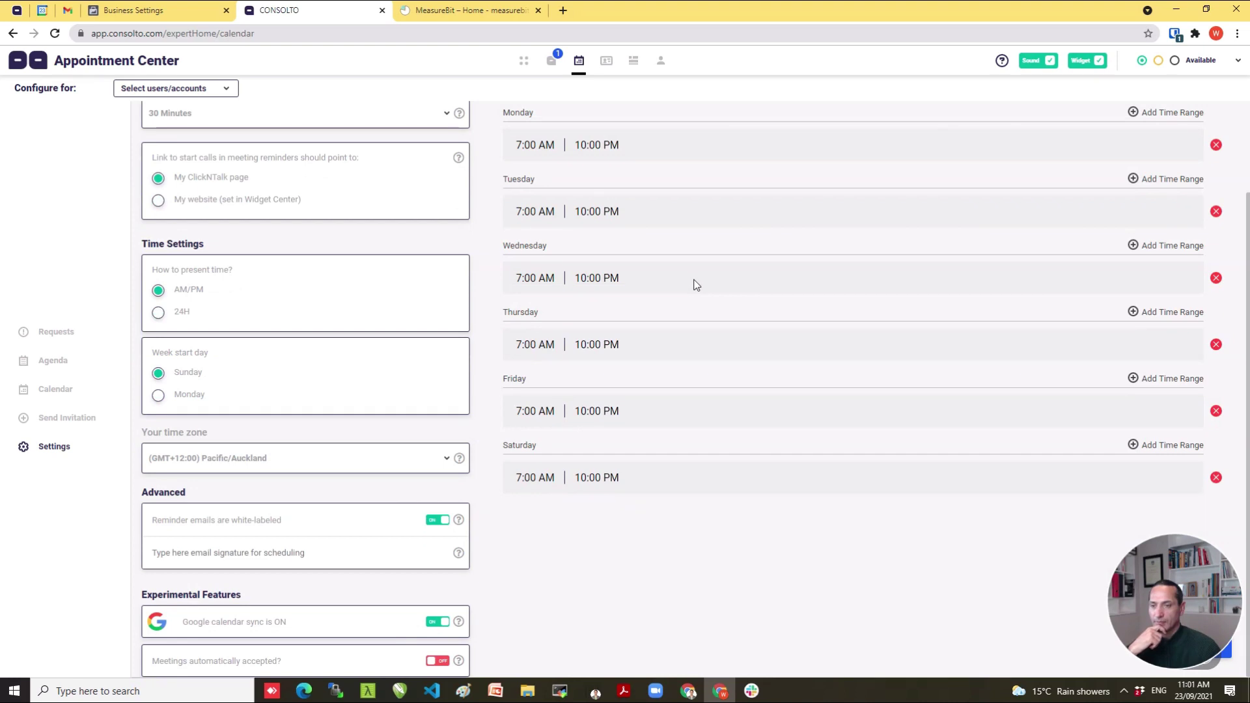
scroll(743, 404, "up", 2)
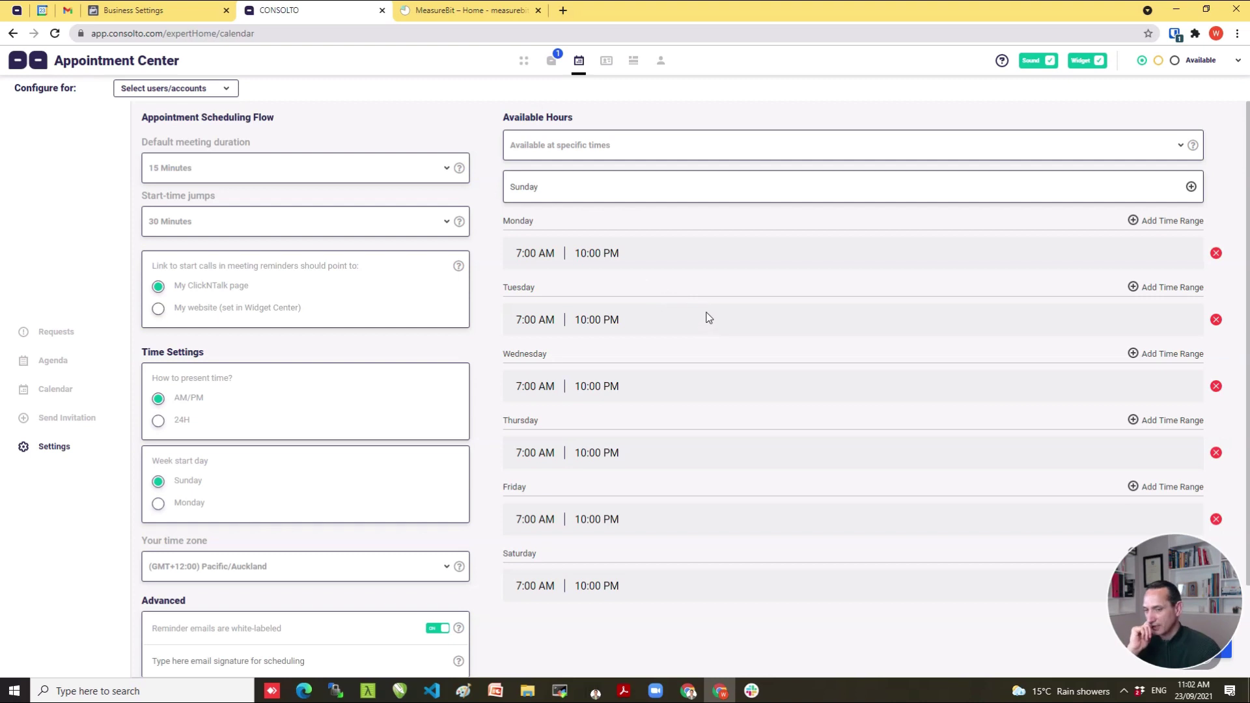
scroll(703, 323, "down", 1)
scroll(700, 322, "down", 1)
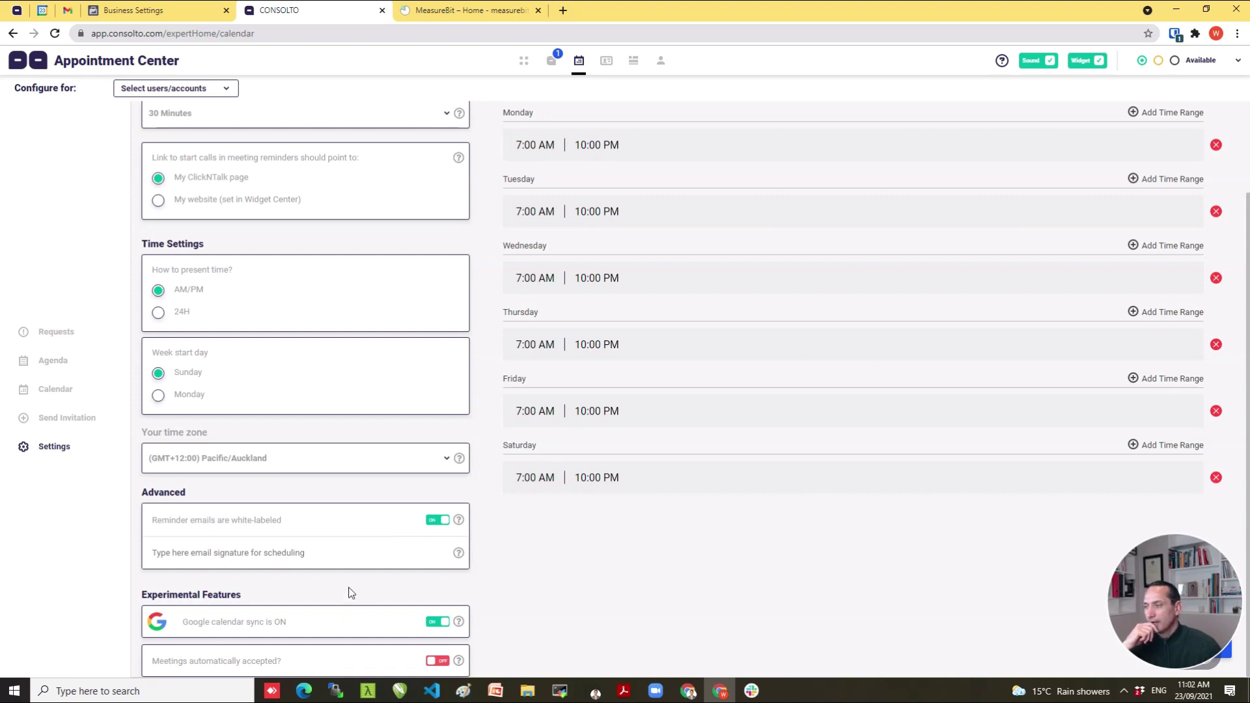
scroll(349, 592, "up", 2)
scroll(352, 573, "down", 2)
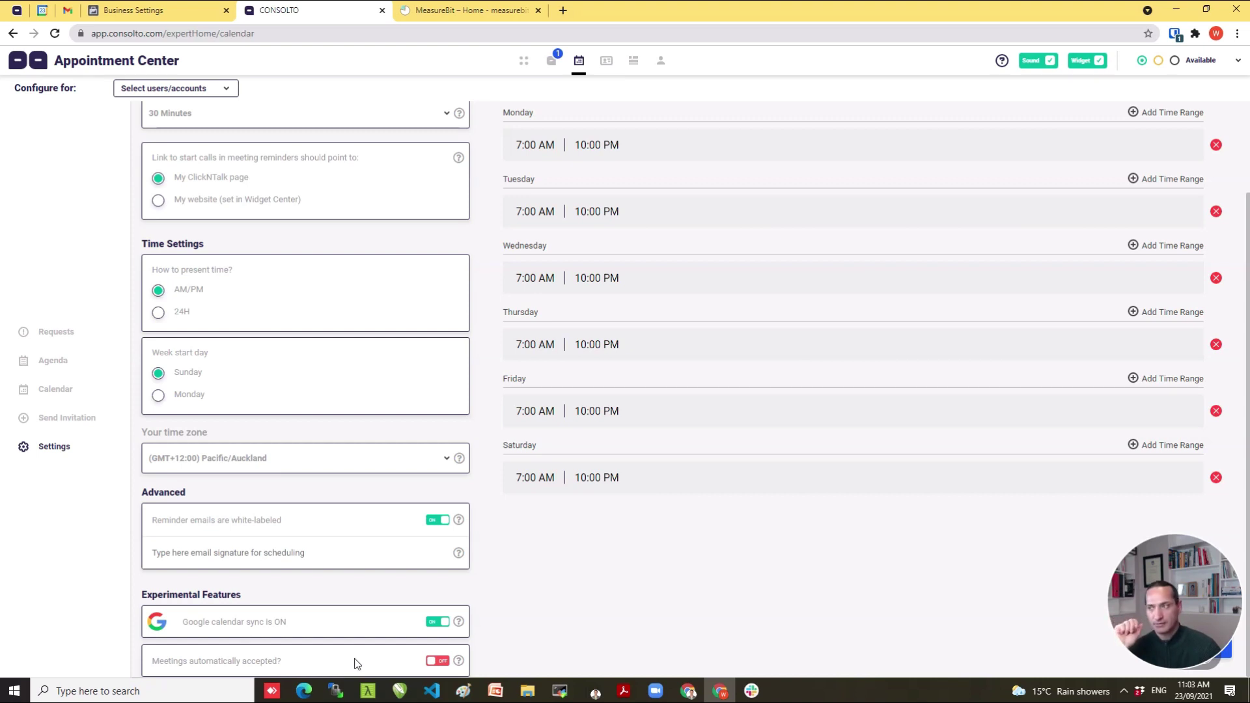
scroll(353, 661, "up", 2)
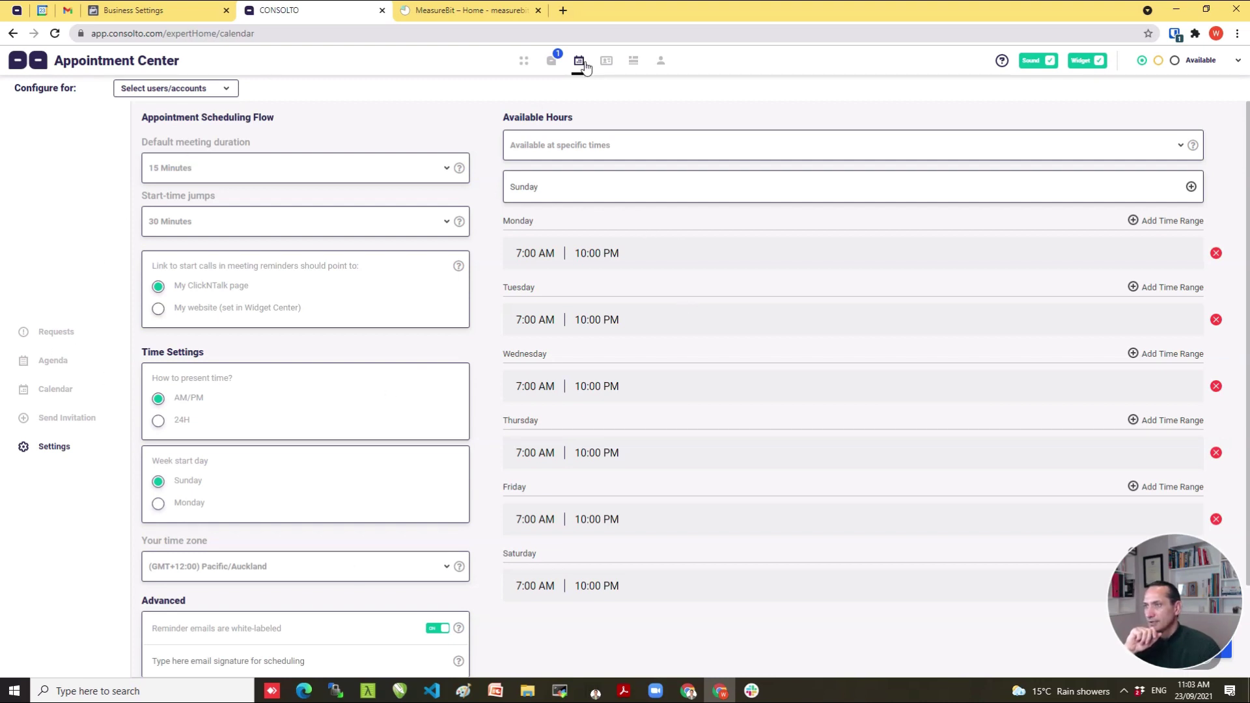
View the Chat Center's site visitors, and the Widget Center's Money Transfer and 3D Sense sections.
left_click(551, 62)
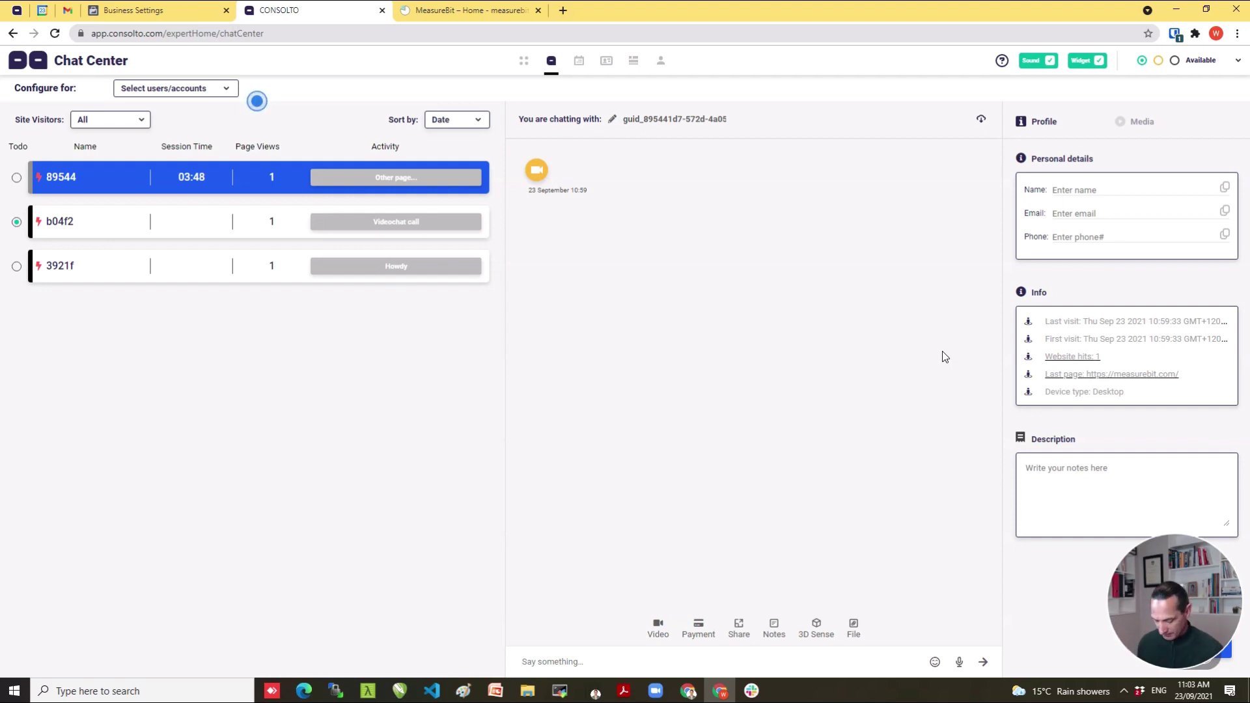
left_click(606, 60)
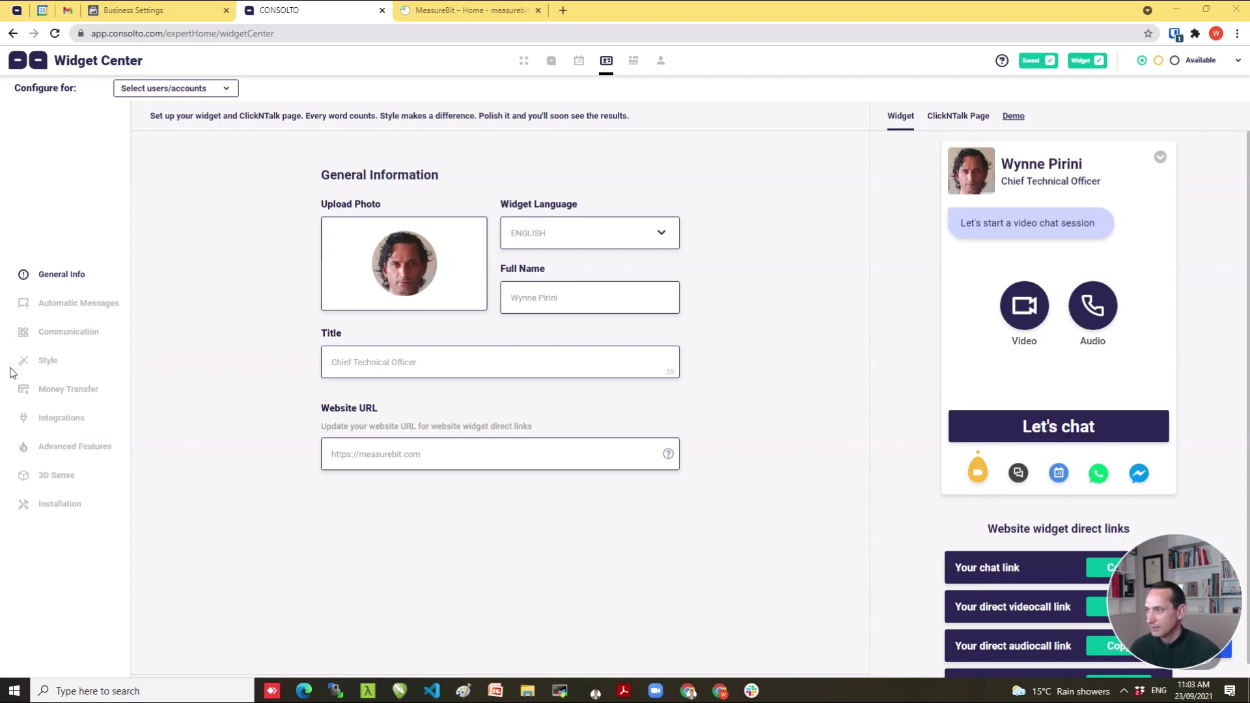
left_click(67, 390)
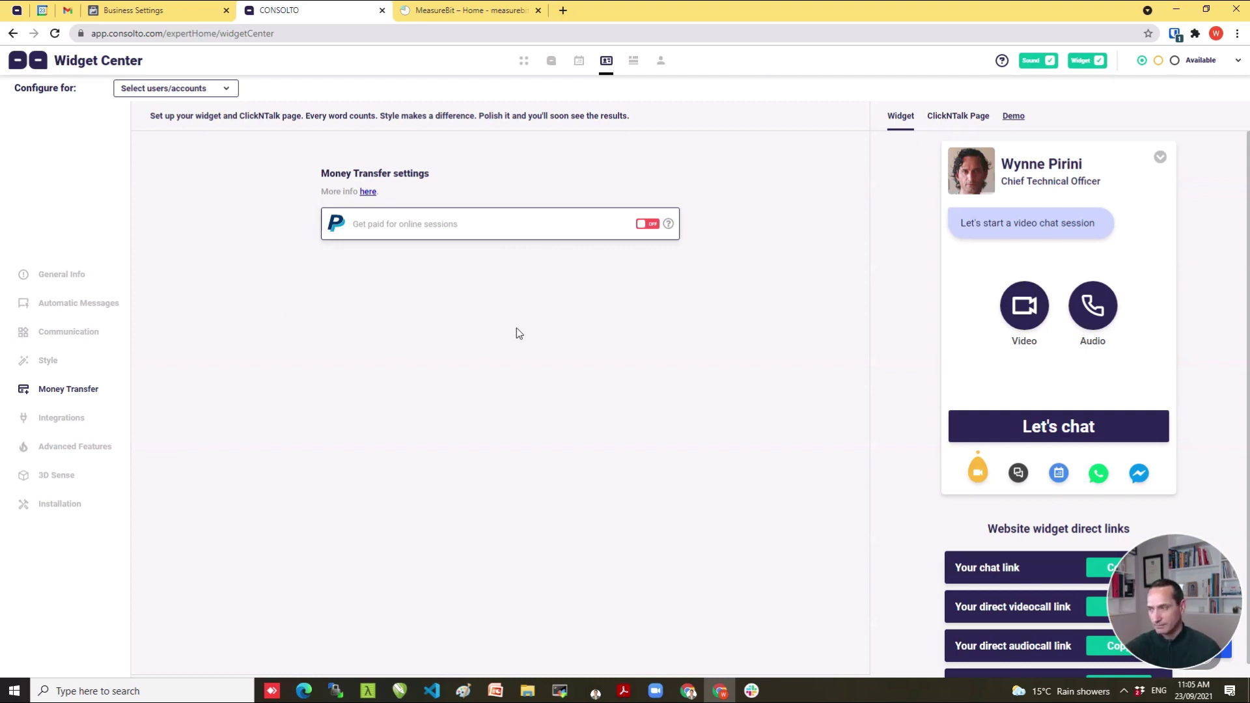
left_click(60, 477)
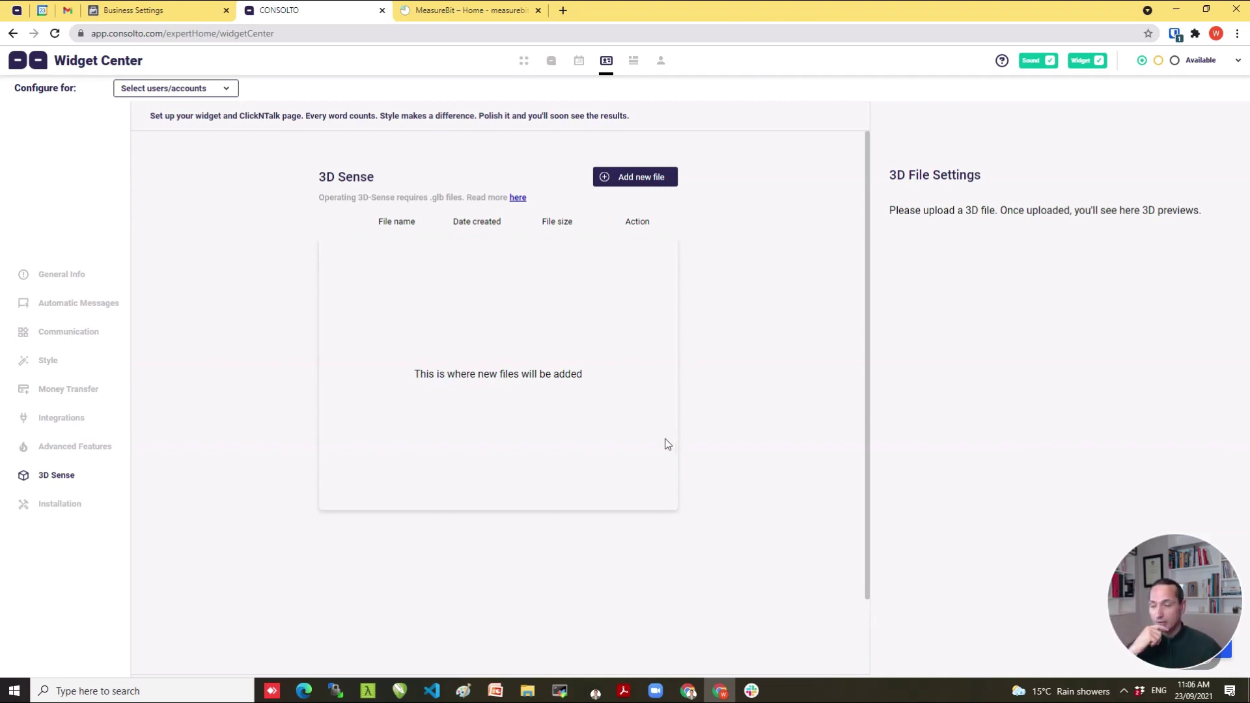
Examine the widget's installation codes, and the Consolto custom HTML tag for measurebit.com in Google Tag Manager.
left_click(46, 504)
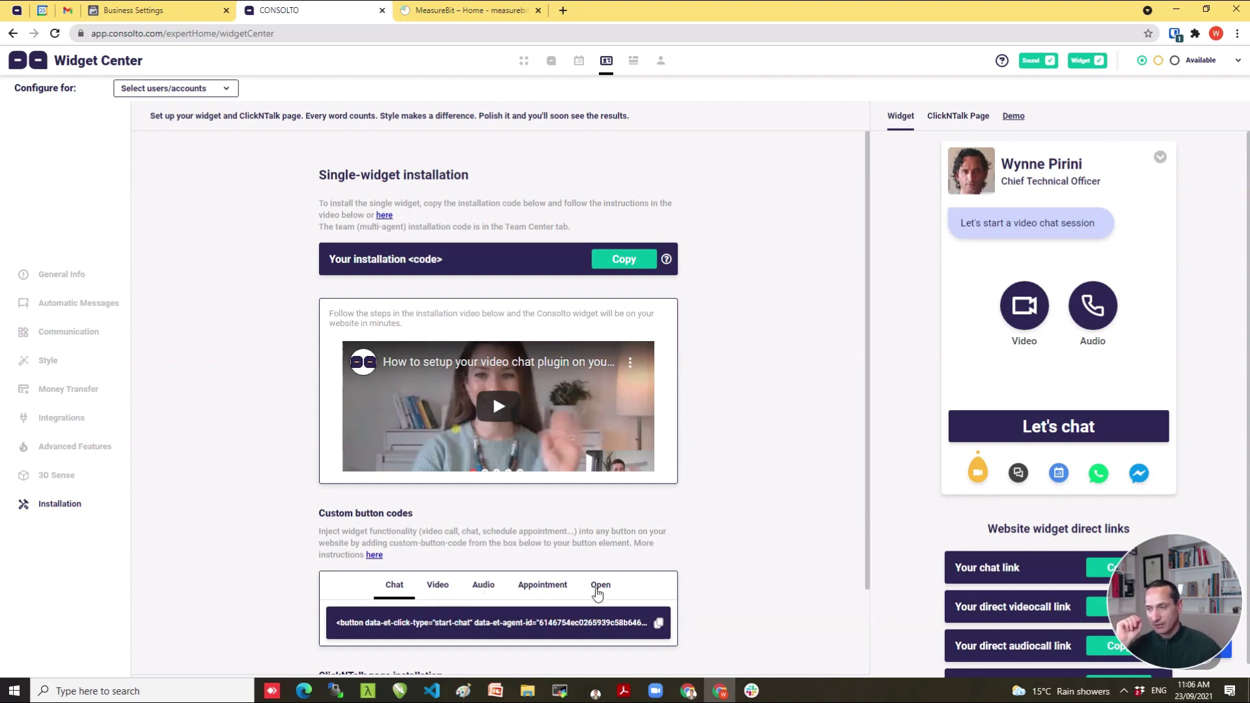
scroll(615, 571, "down", 2)
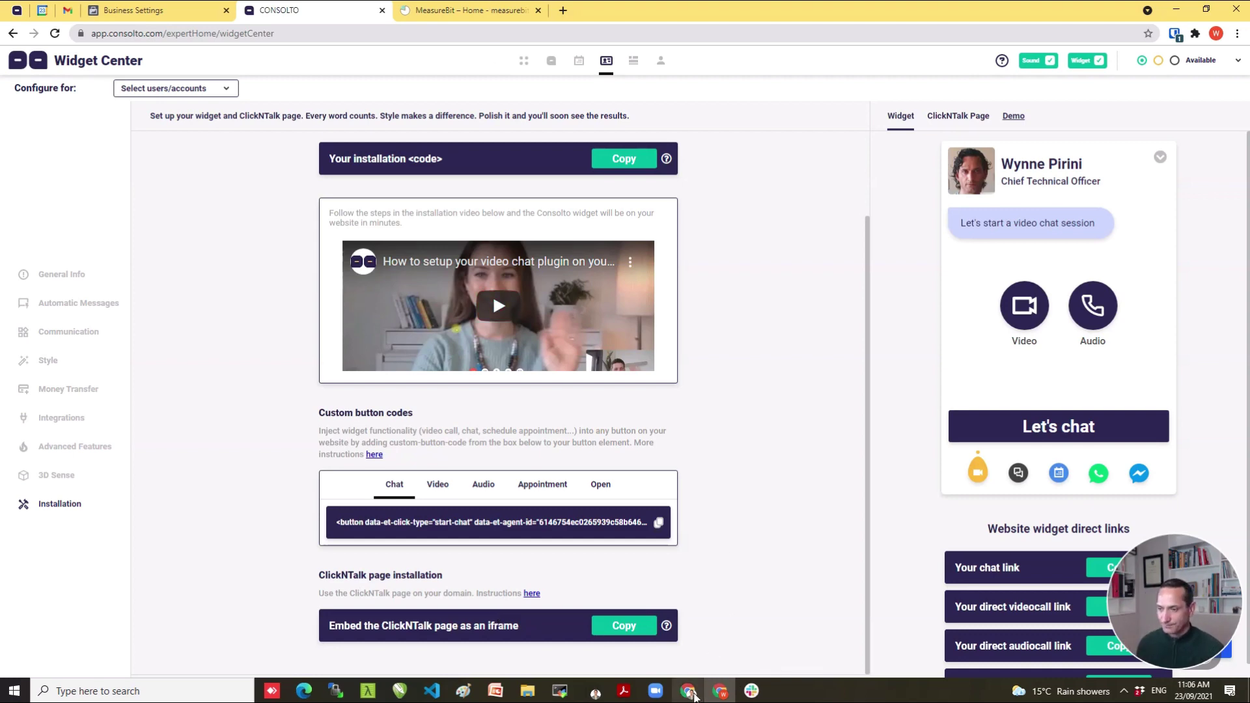
left_click(689, 691)
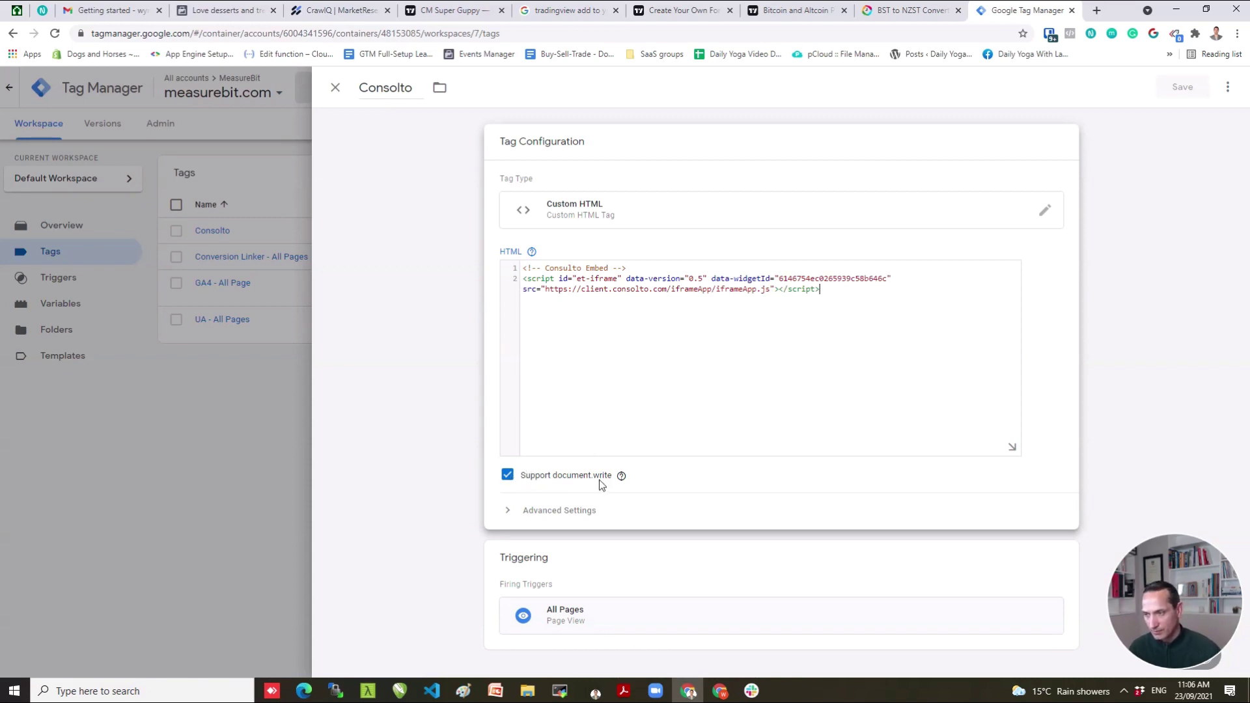
mouse_move(621, 478)
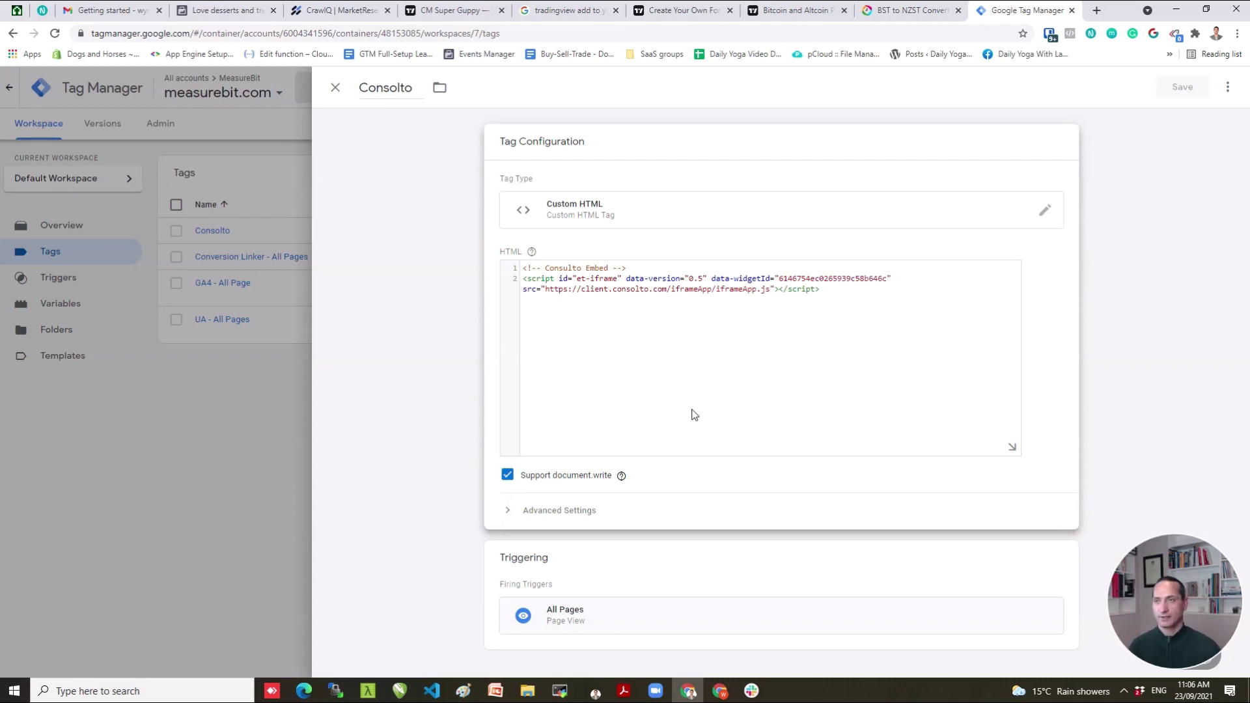
left_click(722, 691)
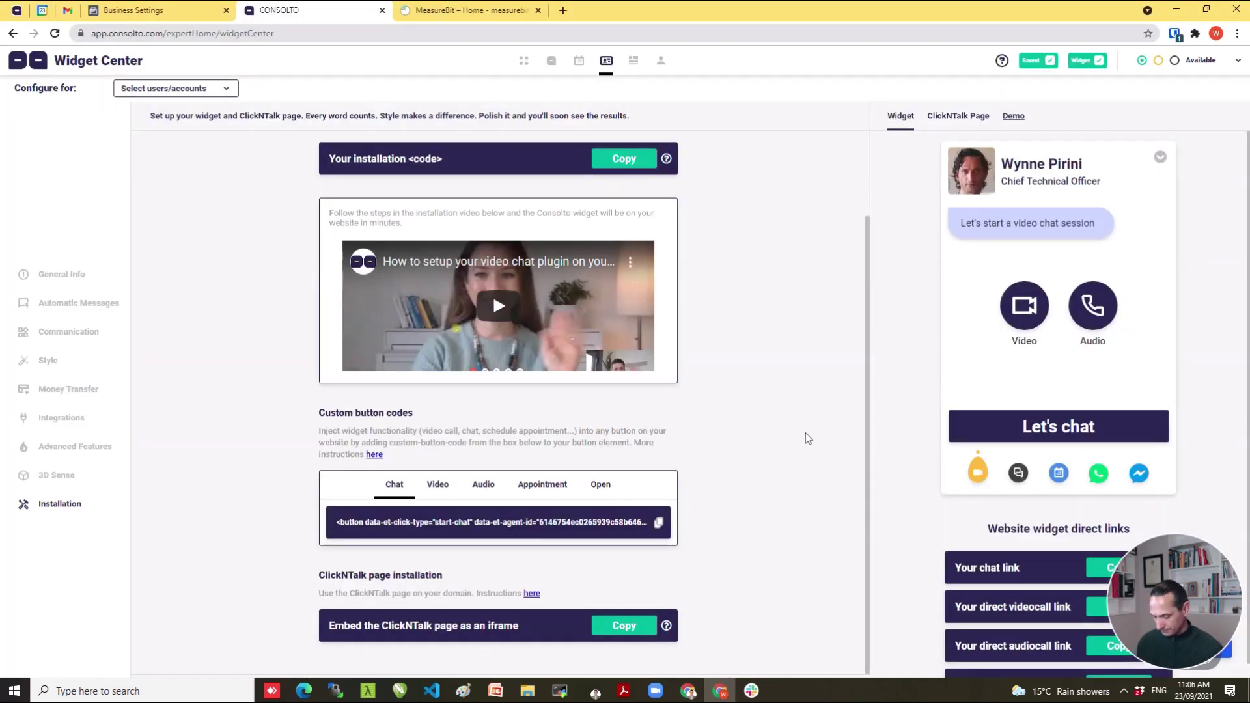
In the Personal Setting area, switch the sound off and on again, and turn the Widget status off.
left_click(660, 60)
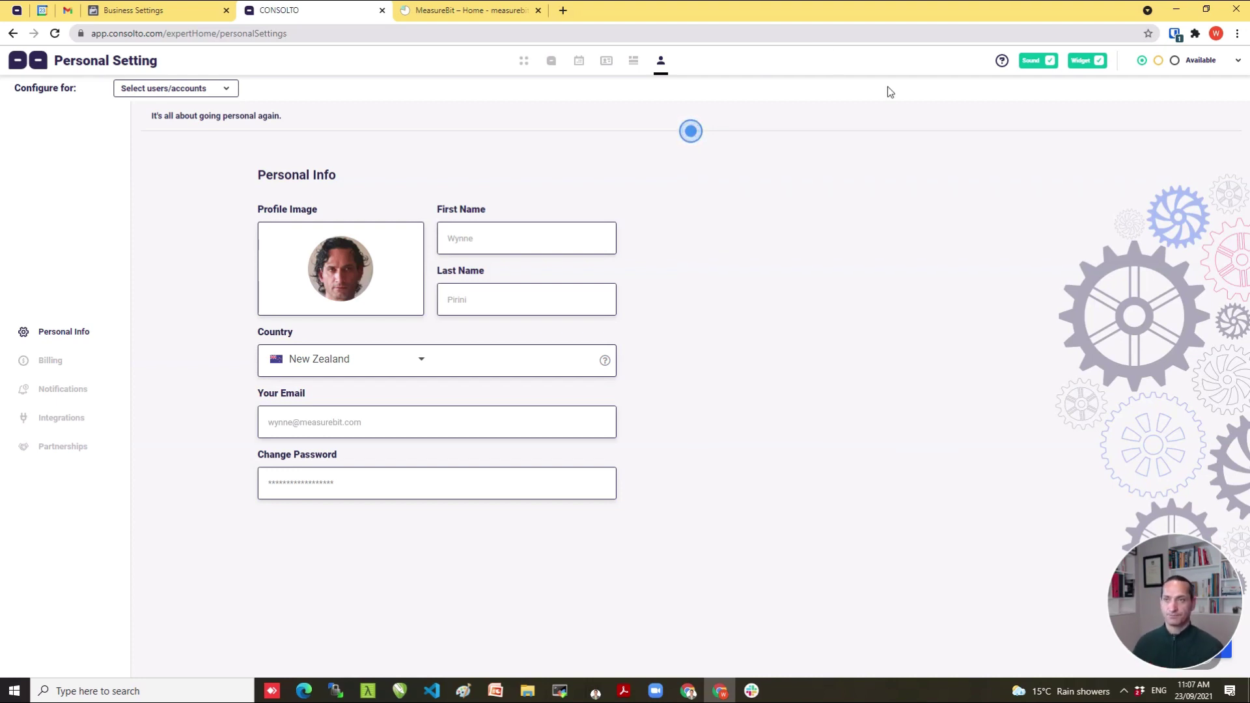
left_click(1086, 61)
left_click(1039, 62)
left_click(1039, 62)
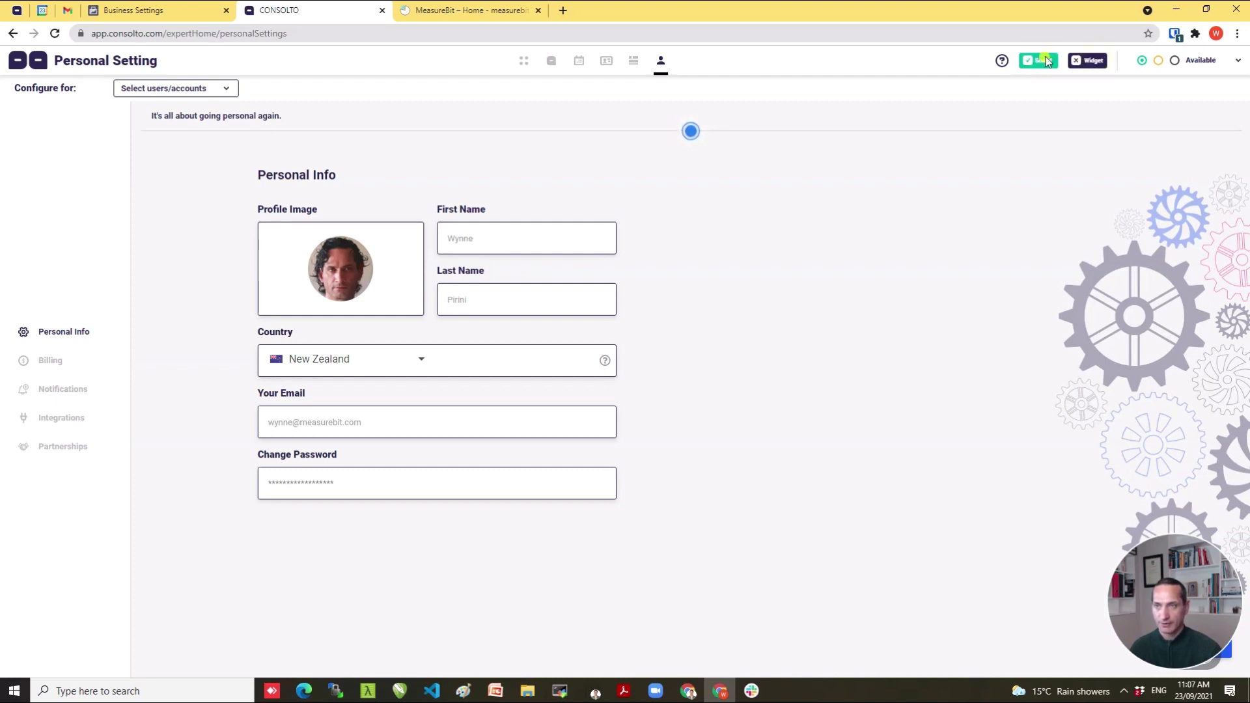
left_click(1094, 62)
left_click(1094, 63)
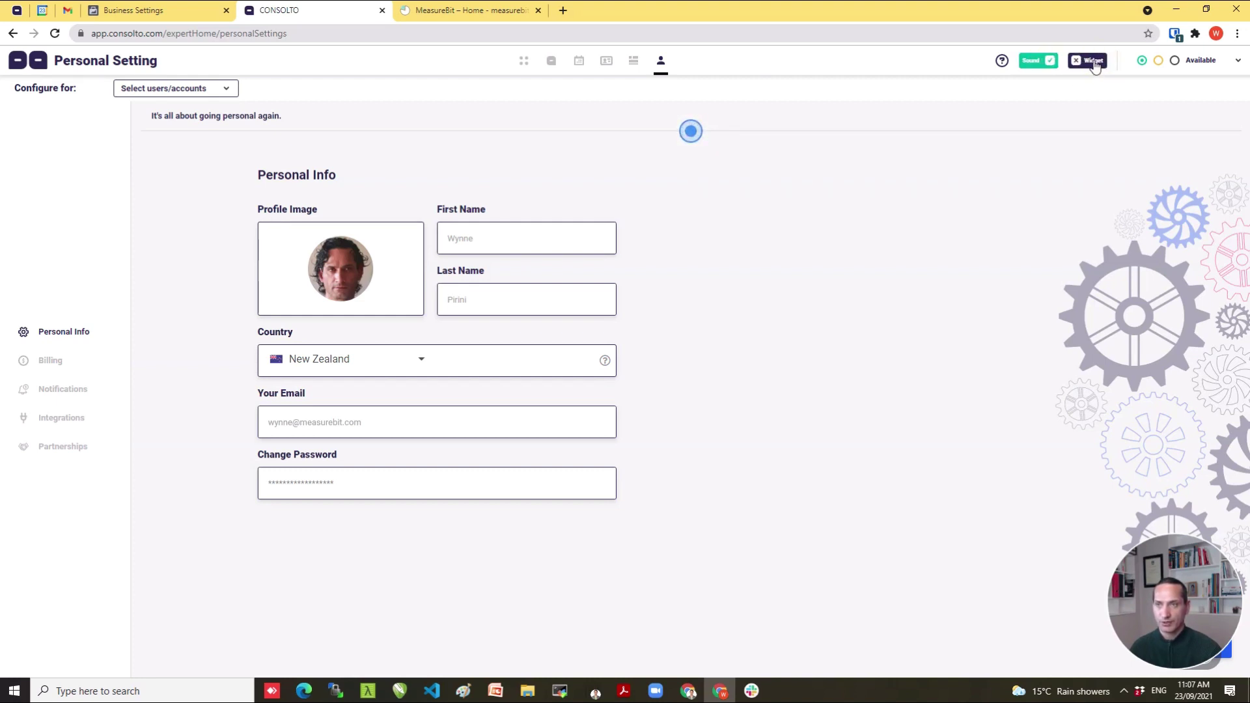
left_click(1091, 64)
left_click(1090, 63)
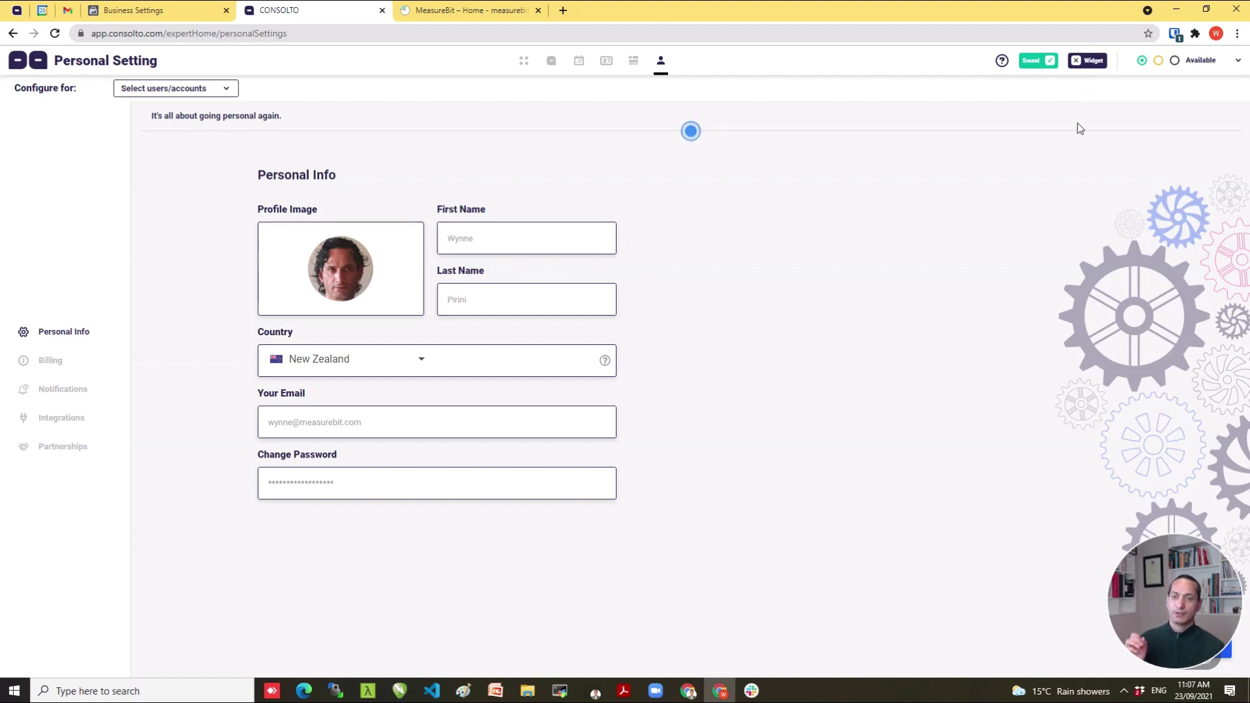
left_click(1094, 62)
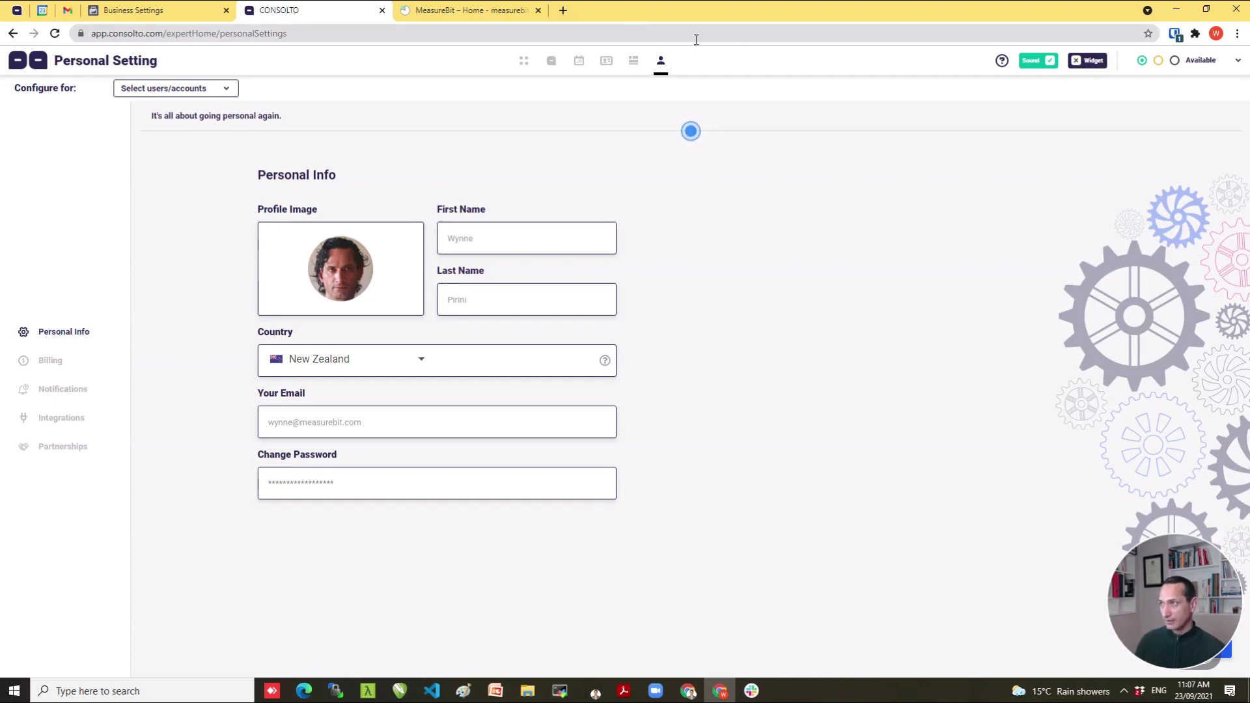
Reload the MeasureBit home page to check the team widget, and toggle the Widget status again in Consolto.
left_click(485, 9)
right_click(491, 6)
left_click(561, 79)
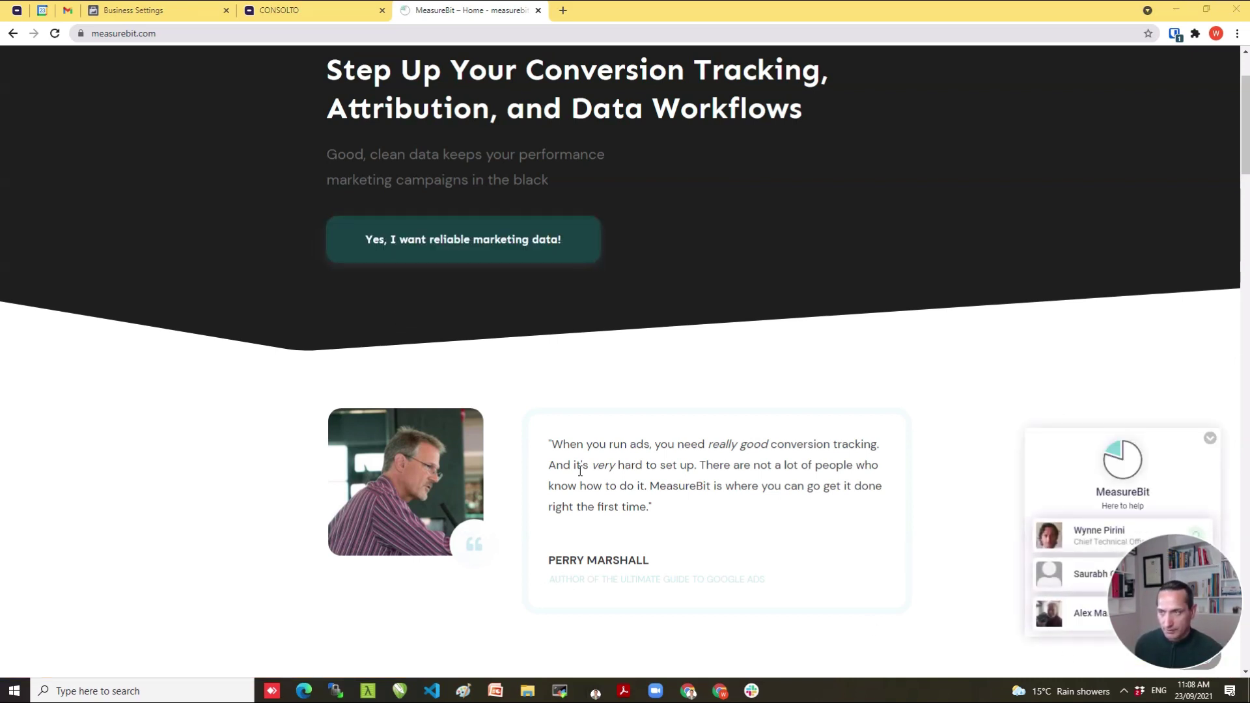
left_click(316, 9)
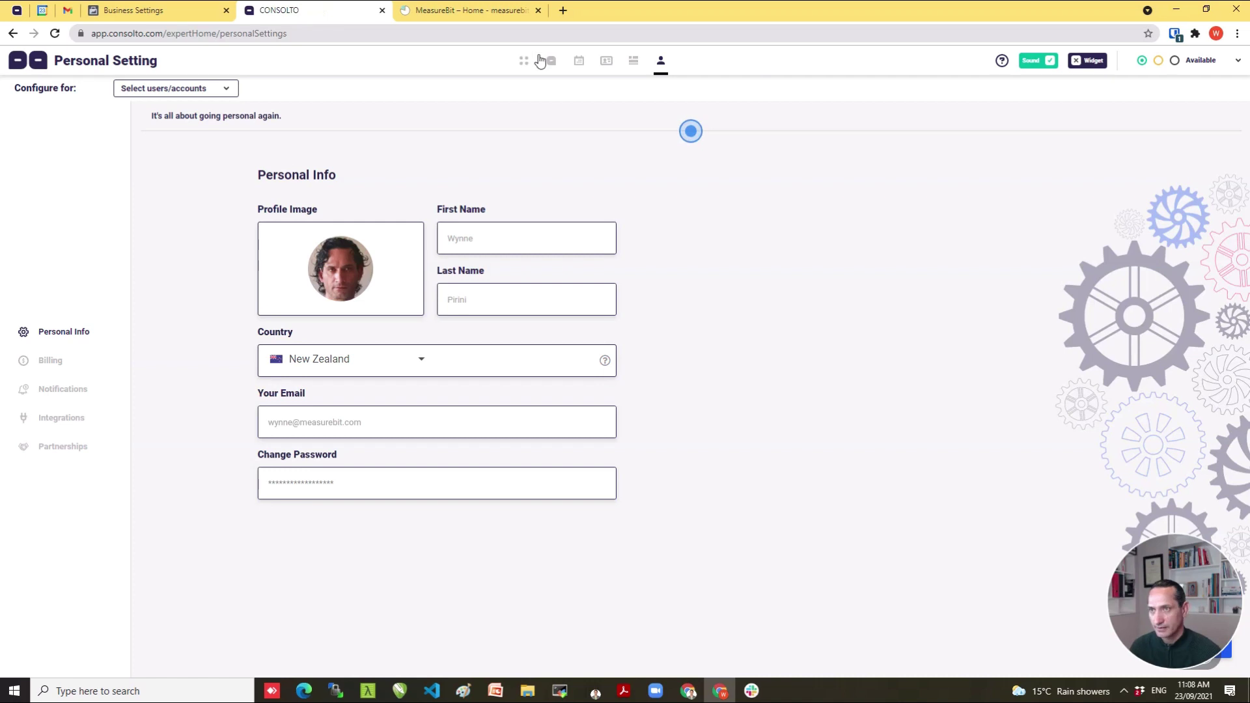
left_click(1088, 60)
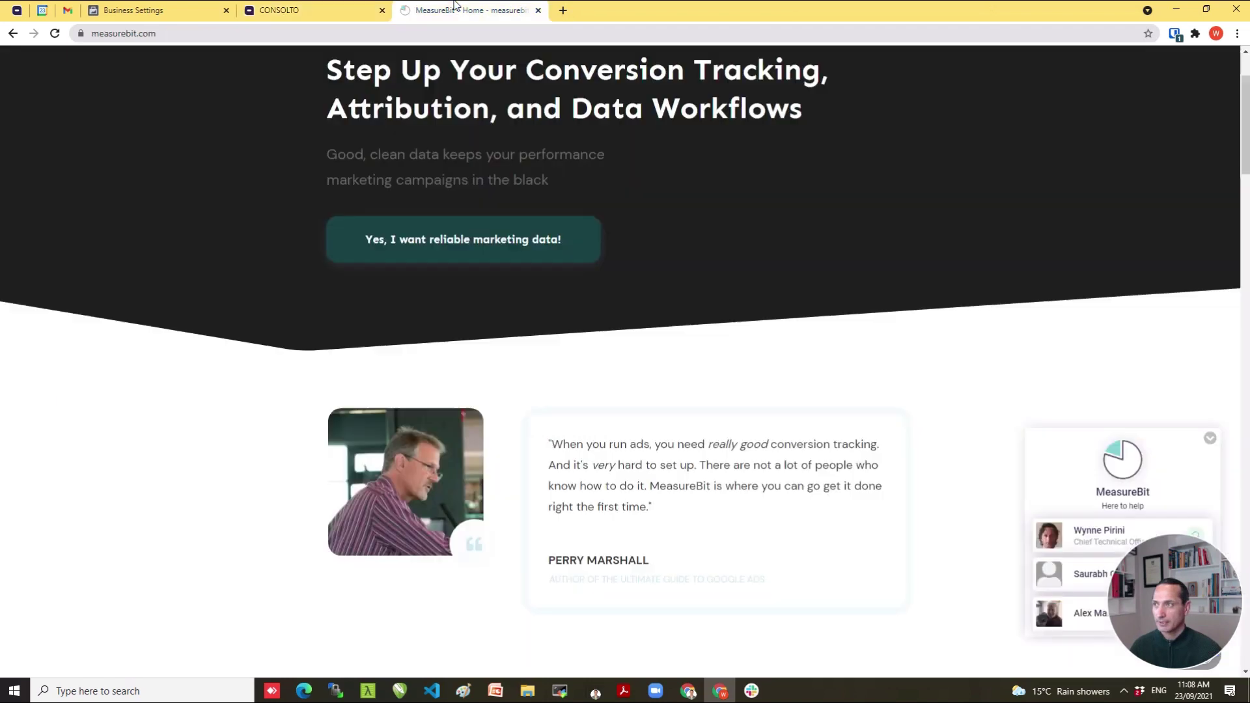
Return to the MeasureBit home page and open the Chief Technical Officer's entry in the team widget.
left_click(521, 10)
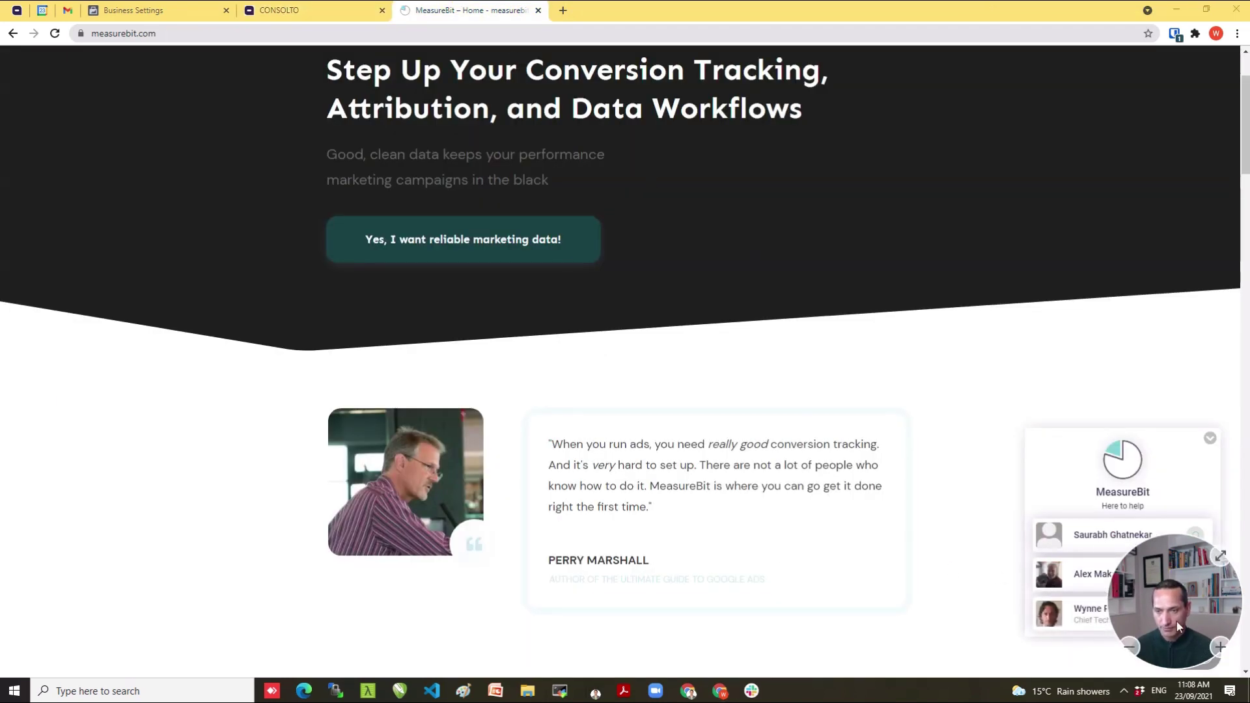
left_click_drag(1163, 614, 17, 608)
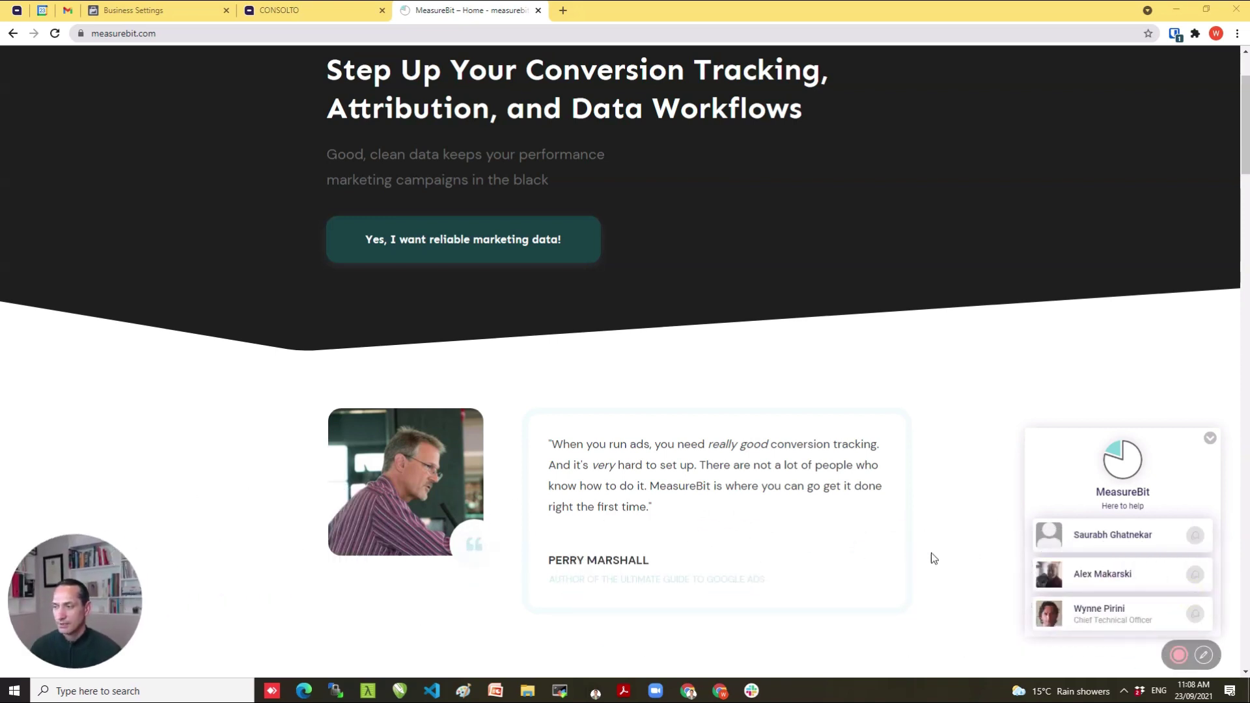
left_click(1163, 617)
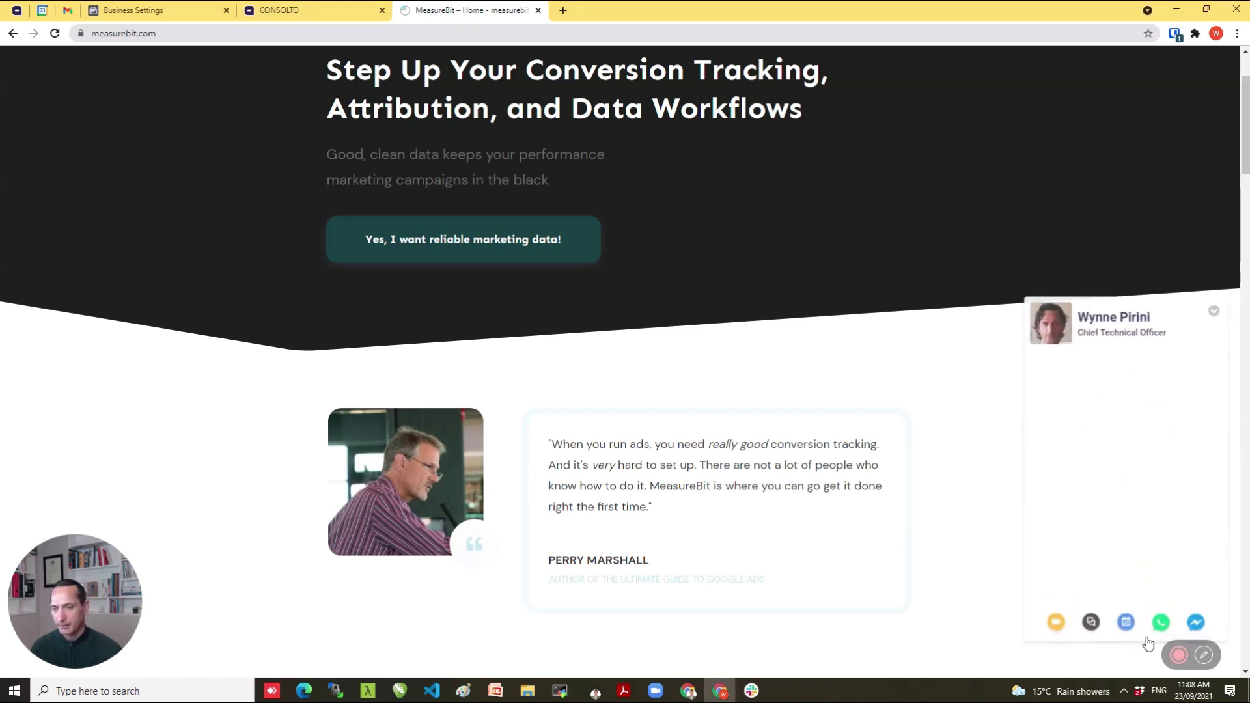